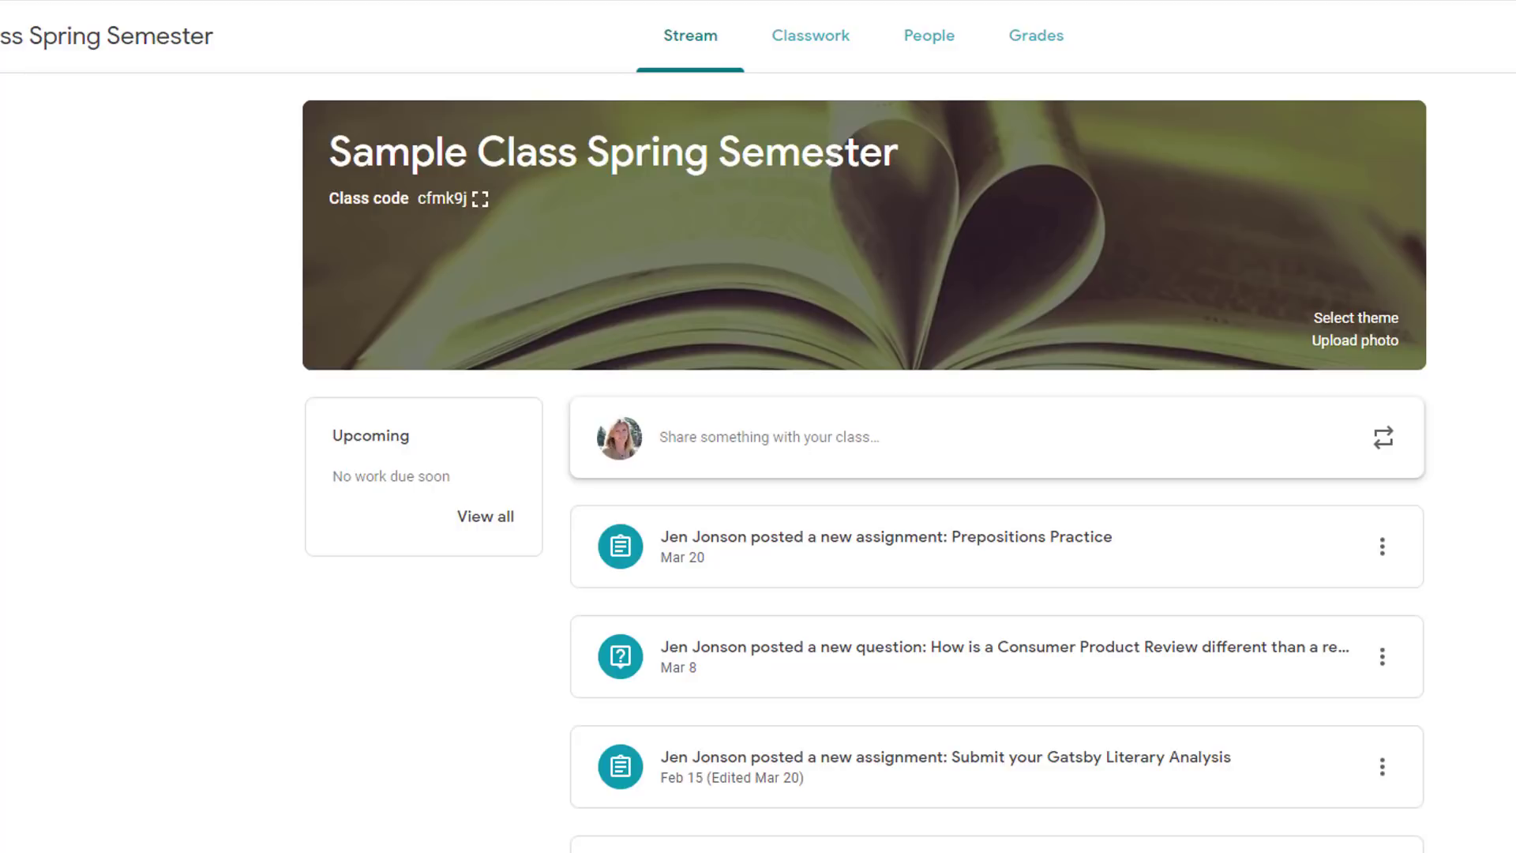
# Create a quiz assignment in the class's Classwork and remove the attached Blank Quiz form
pyautogui.click(815, 52)
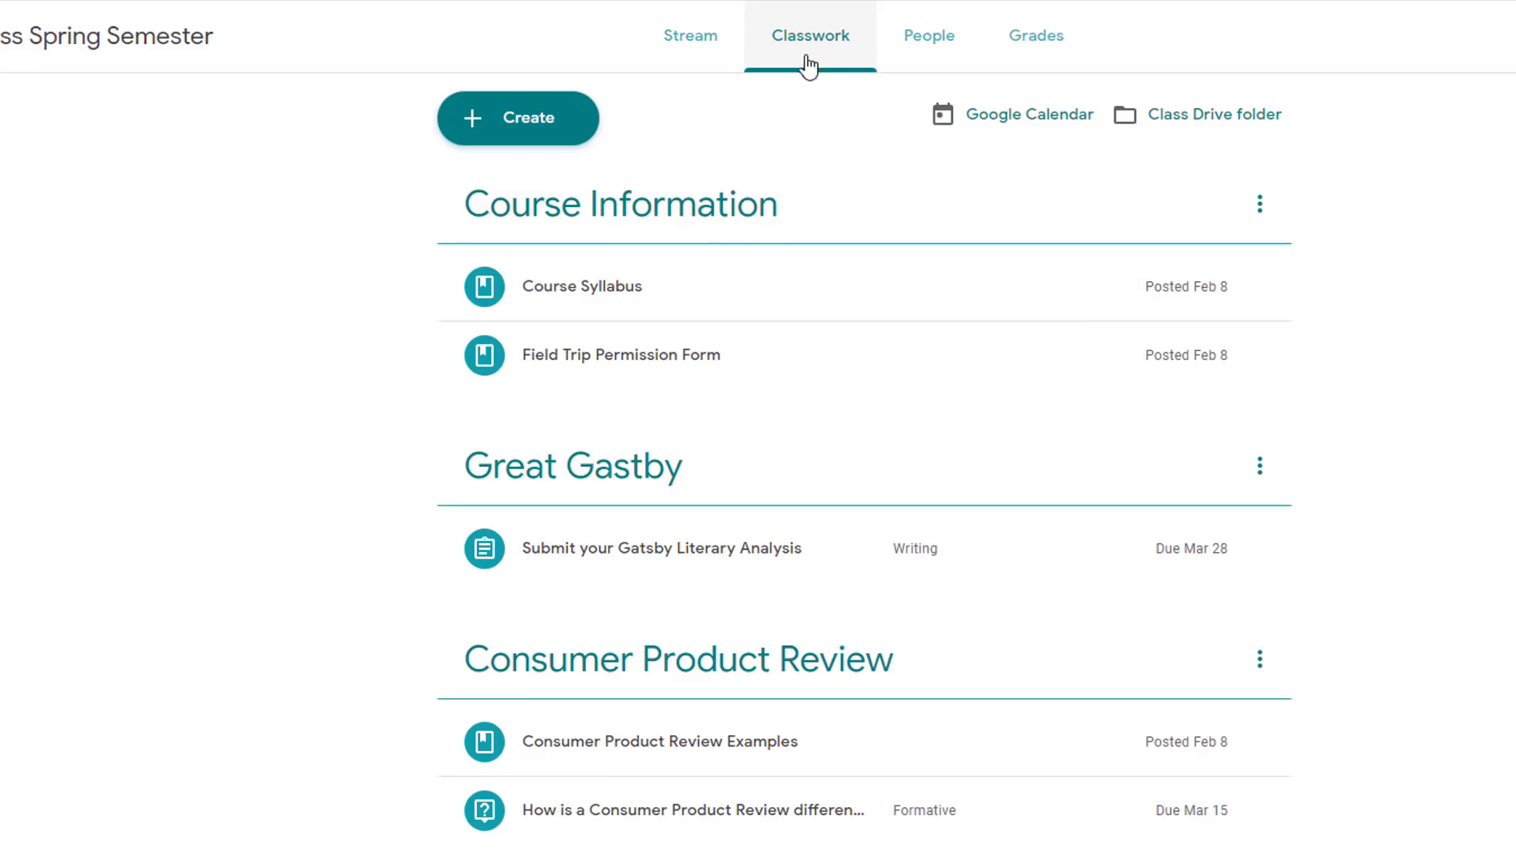
pyautogui.click(524, 119)
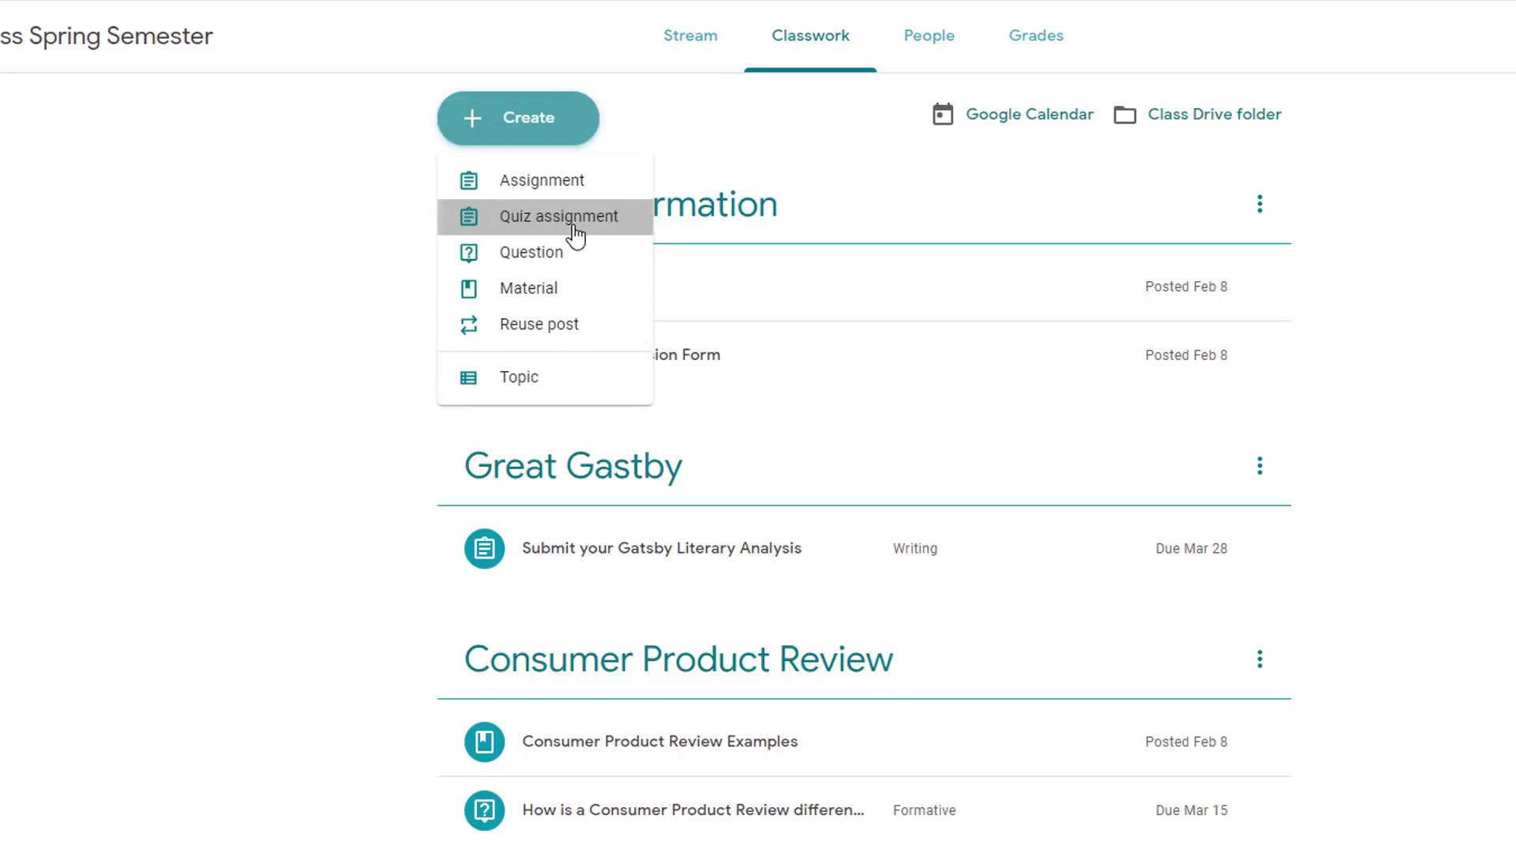
pyautogui.click(575, 234)
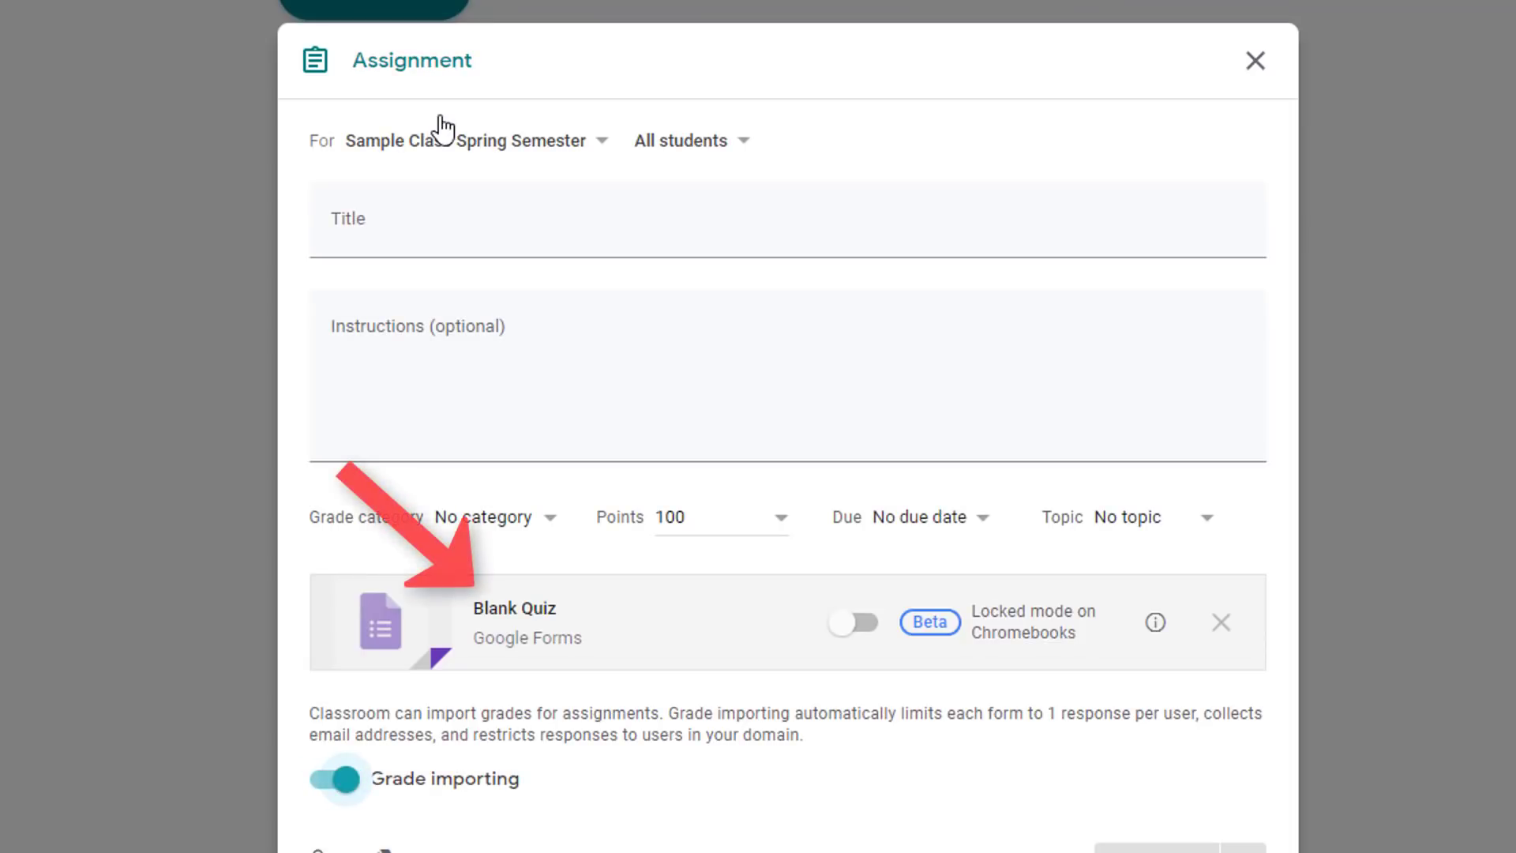
pyautogui.click(402, 224)
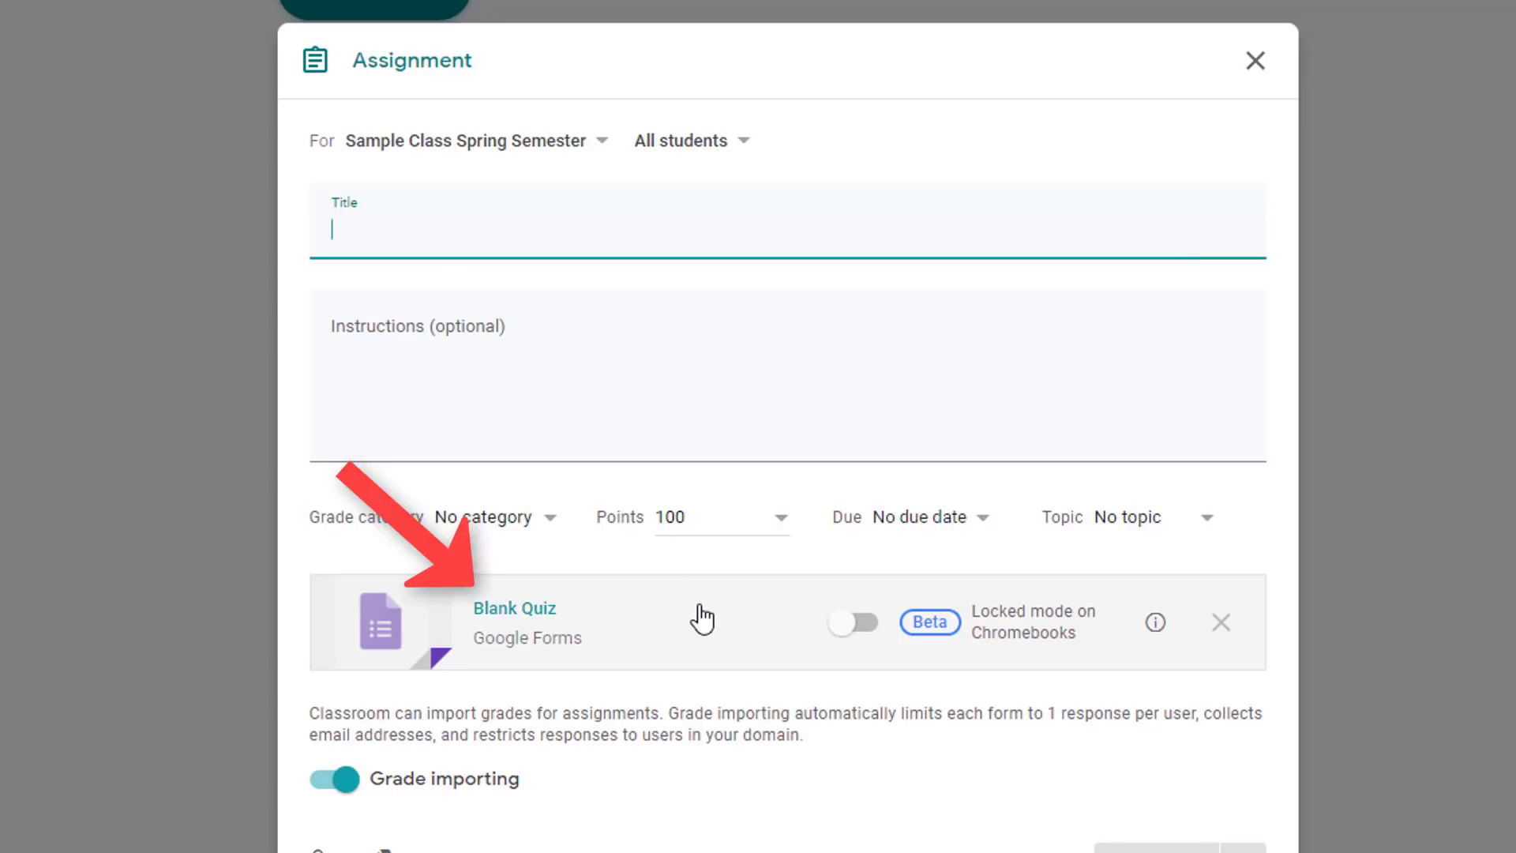
pyautogui.click(1225, 625)
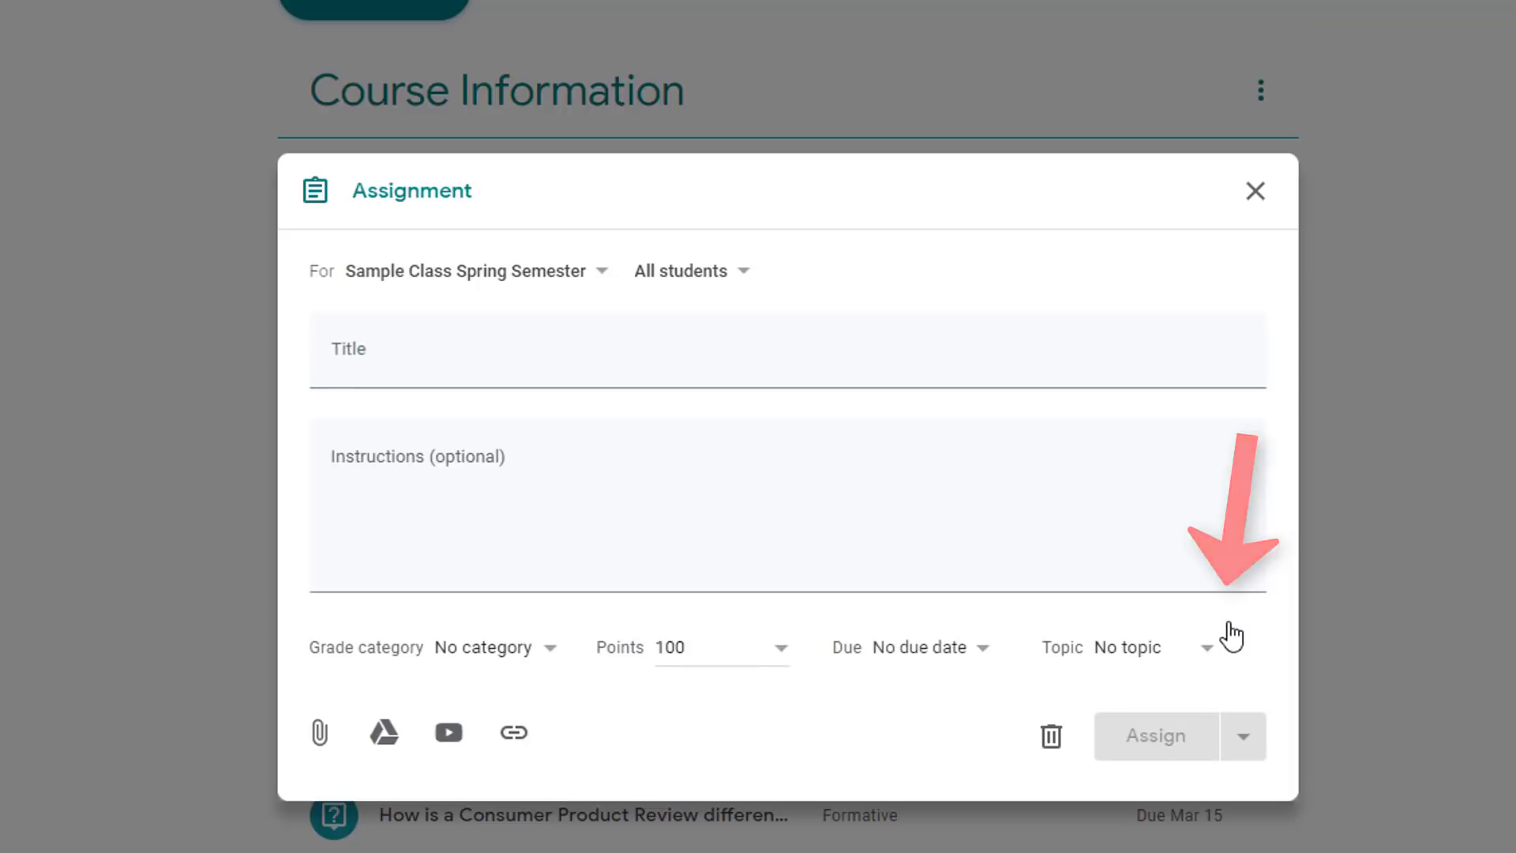
# Search Google Drive for "colorado" and attach the Colorado Quiz form to the assignment
pyautogui.click(389, 744)
pyautogui.click(466, 226)
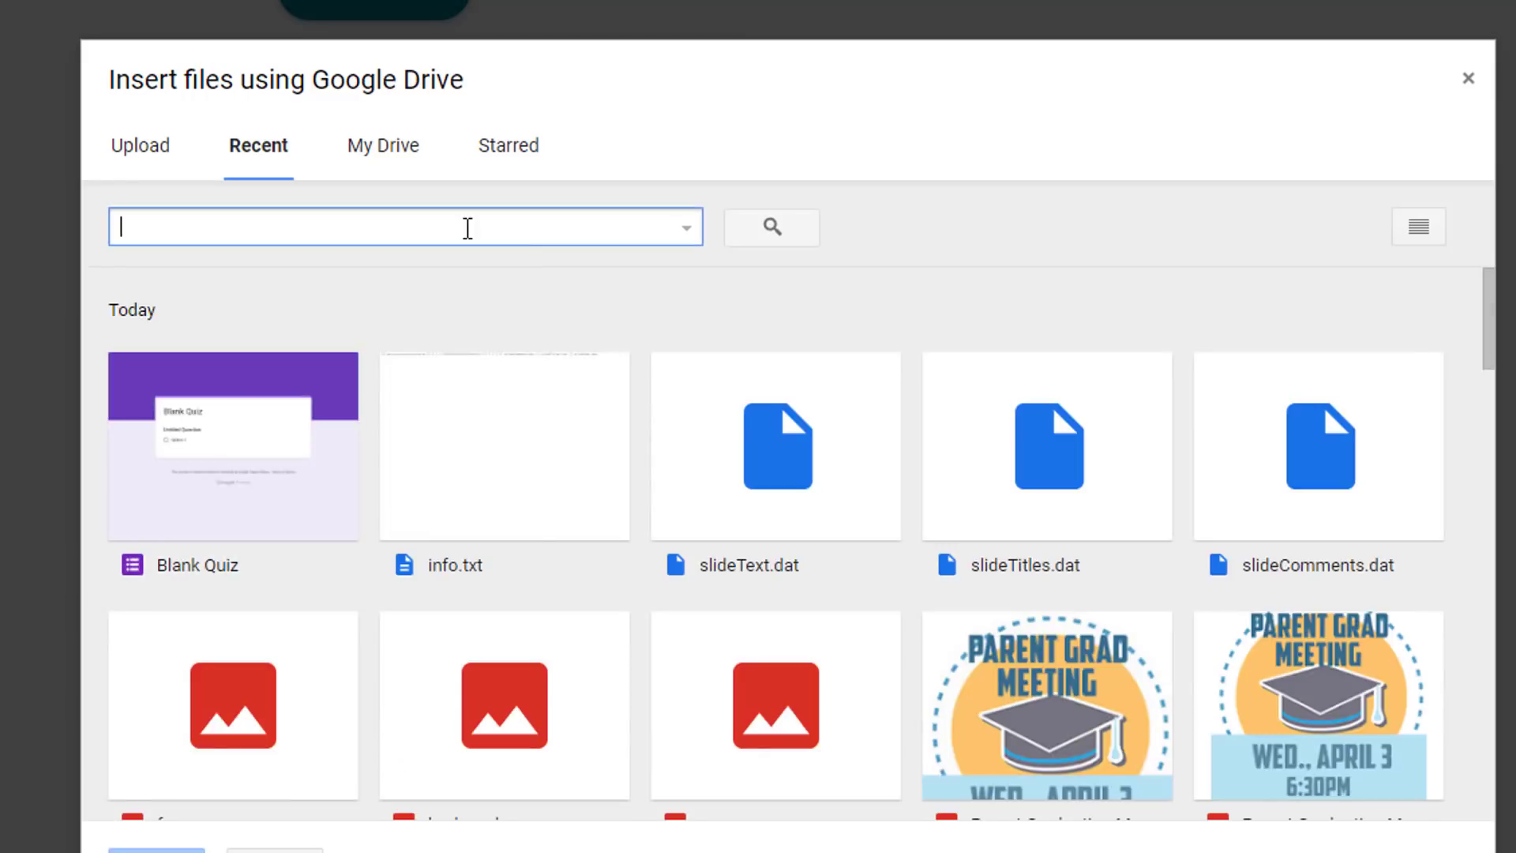
pyautogui.write('coloradoq')
pyautogui.press('BackSpace')
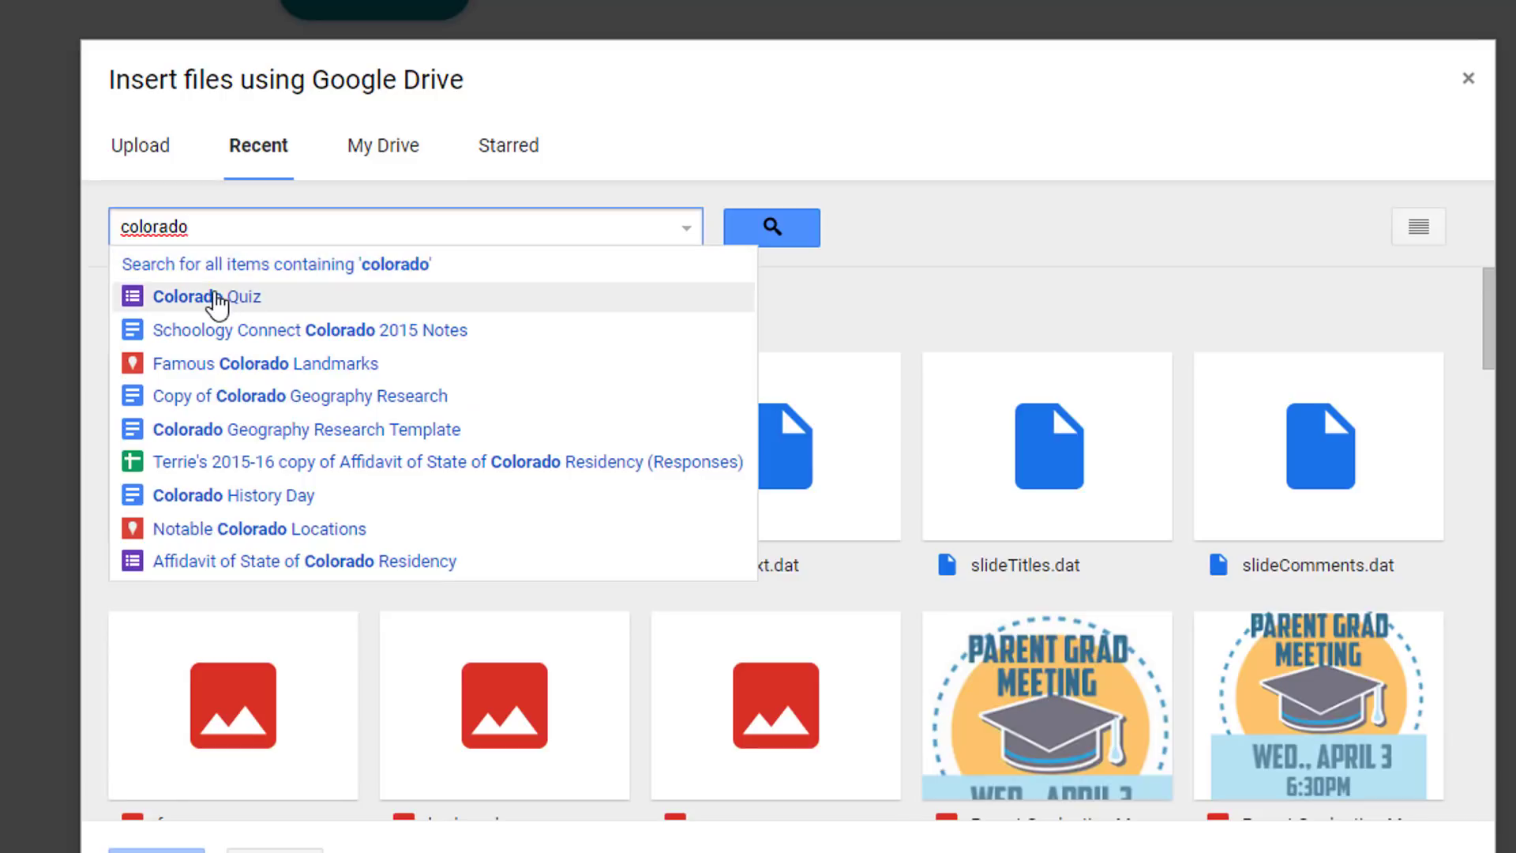
pyautogui.click(215, 302)
# Title the assignment "Colorado Quiz" and set its grading to the Formative category with 20 points
pyautogui.click(330, 216)
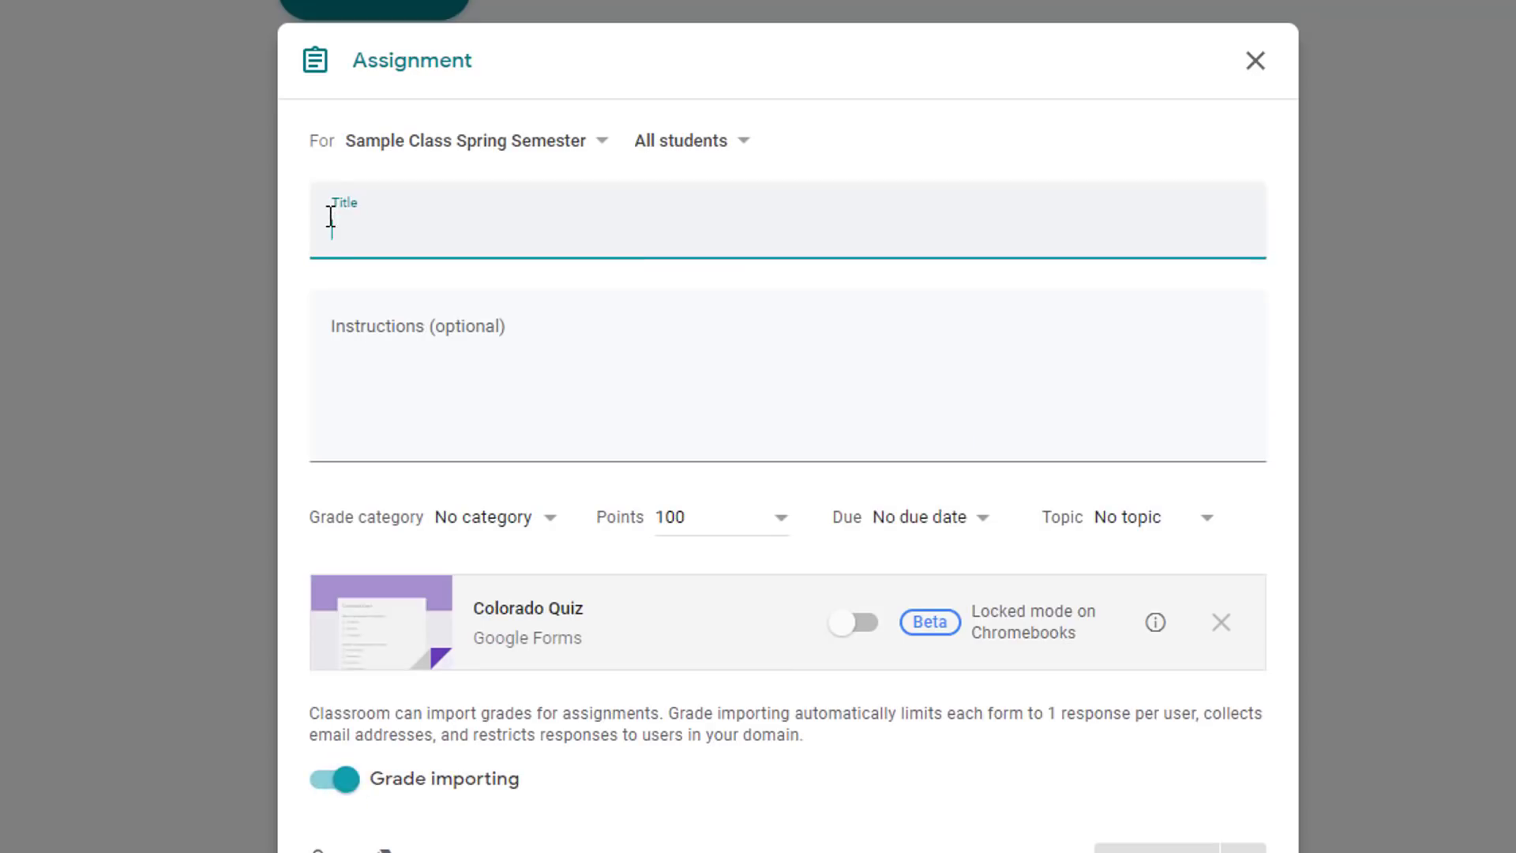
pyautogui.write('Colorado Quiz')
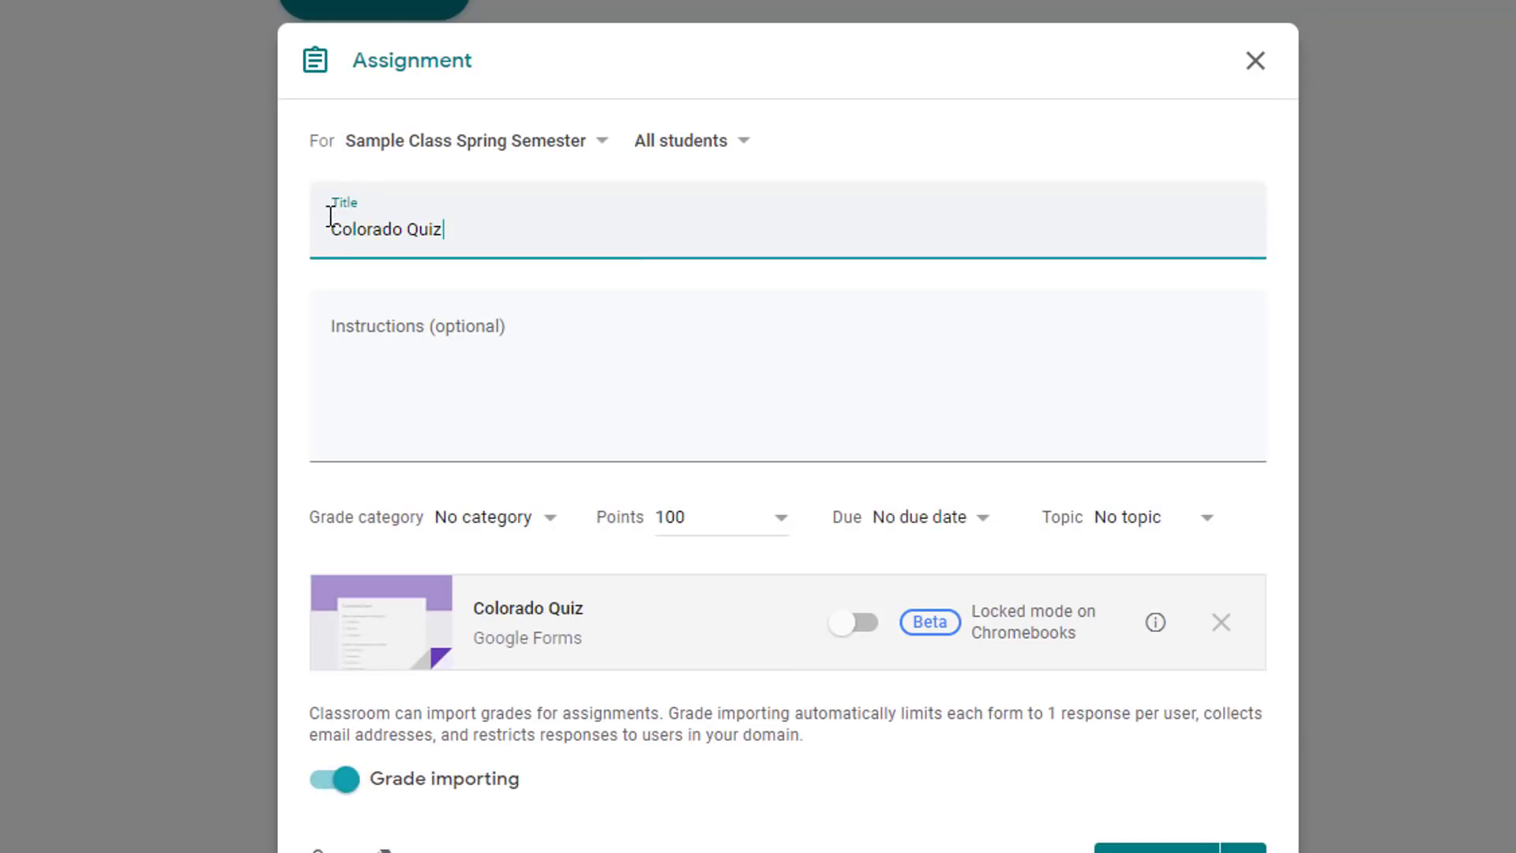
pyautogui.click(553, 538)
pyautogui.click(515, 566)
pyautogui.click(760, 524)
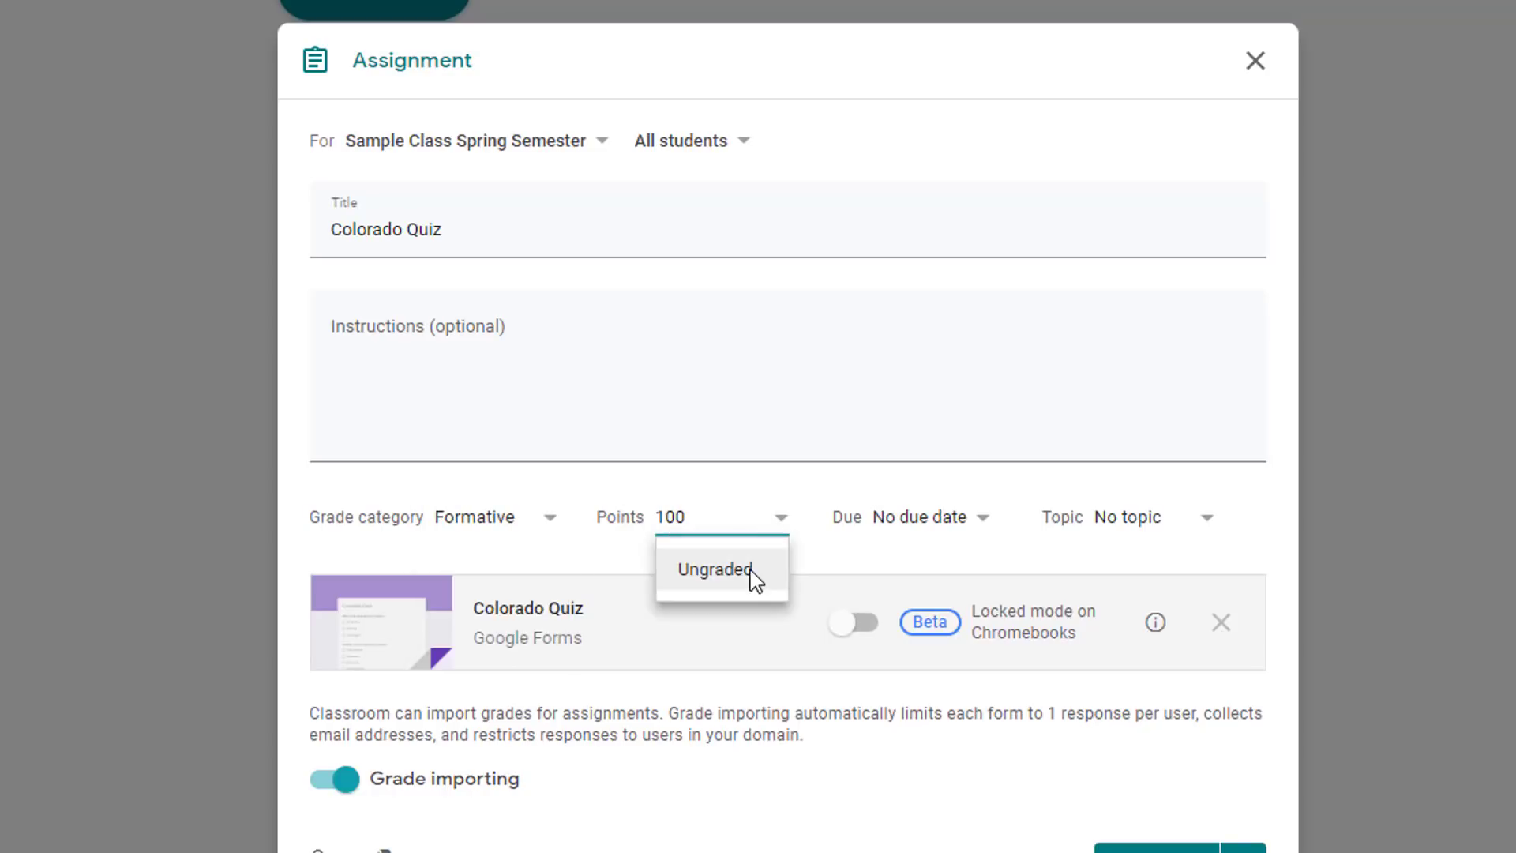
pyautogui.doubleClick(669, 516)
pyautogui.write('20')
# Set the assignment's due date to Apr 19 and turn on locked mode on Chromebooks for the attached quiz
pyautogui.click(959, 522)
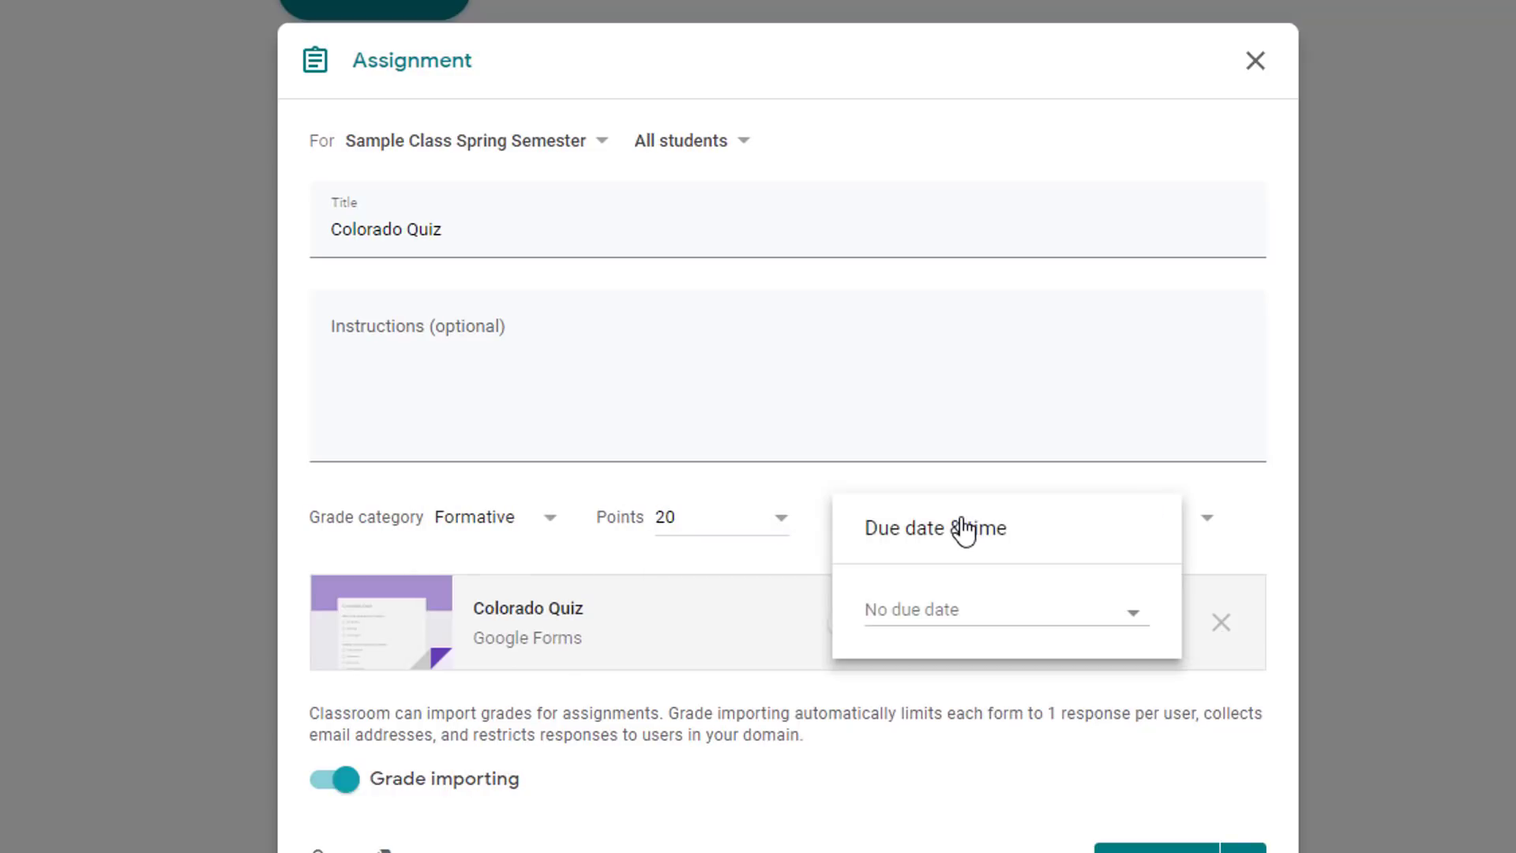
pyautogui.click(1079, 623)
pyautogui.click(1099, 823)
pyautogui.click(1211, 531)
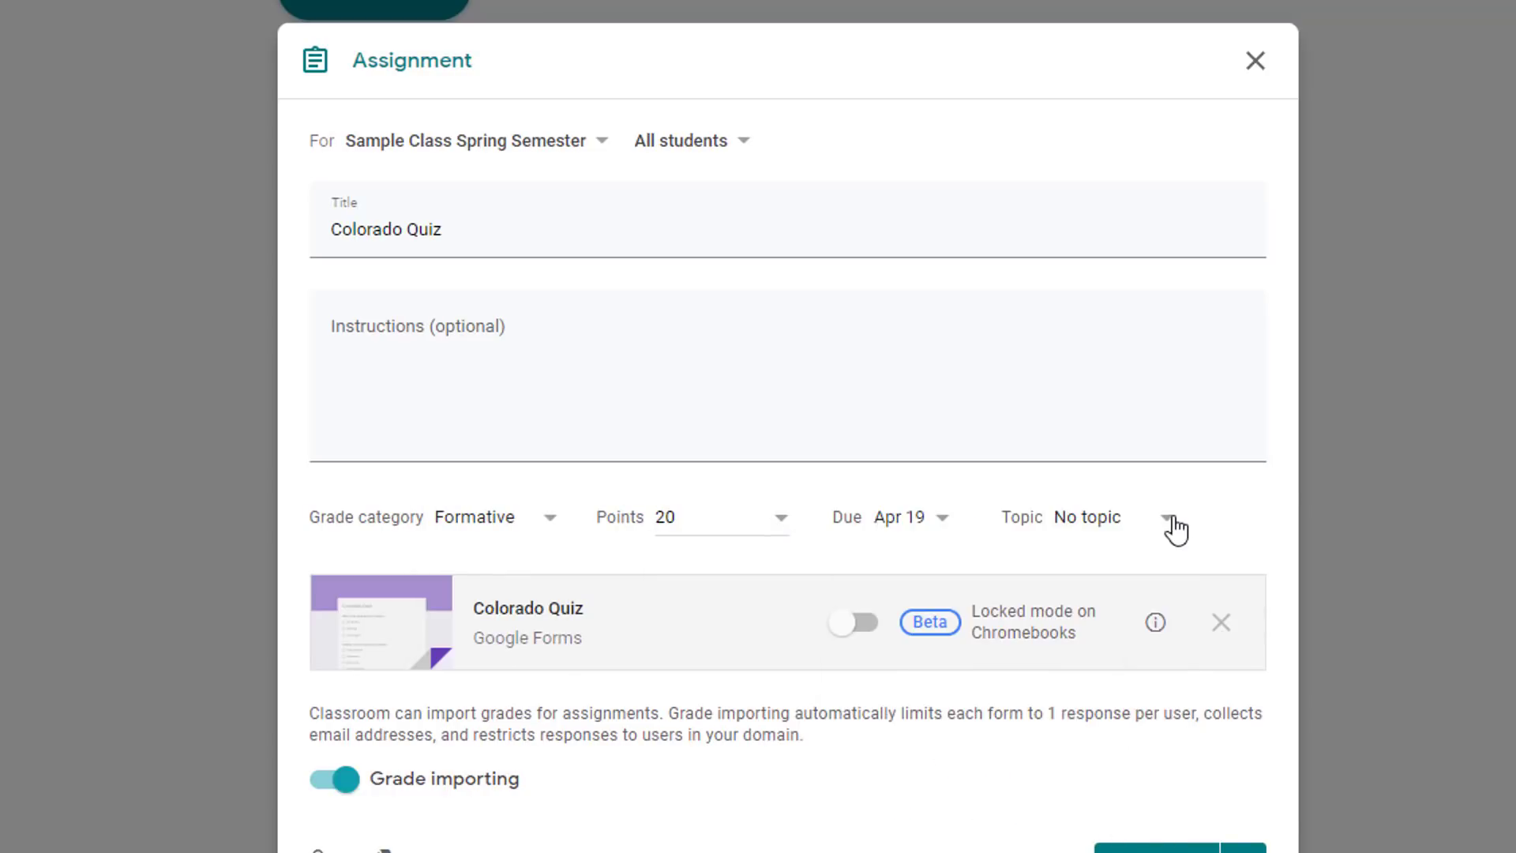
pyautogui.click(1176, 525)
pyautogui.click(1272, 481)
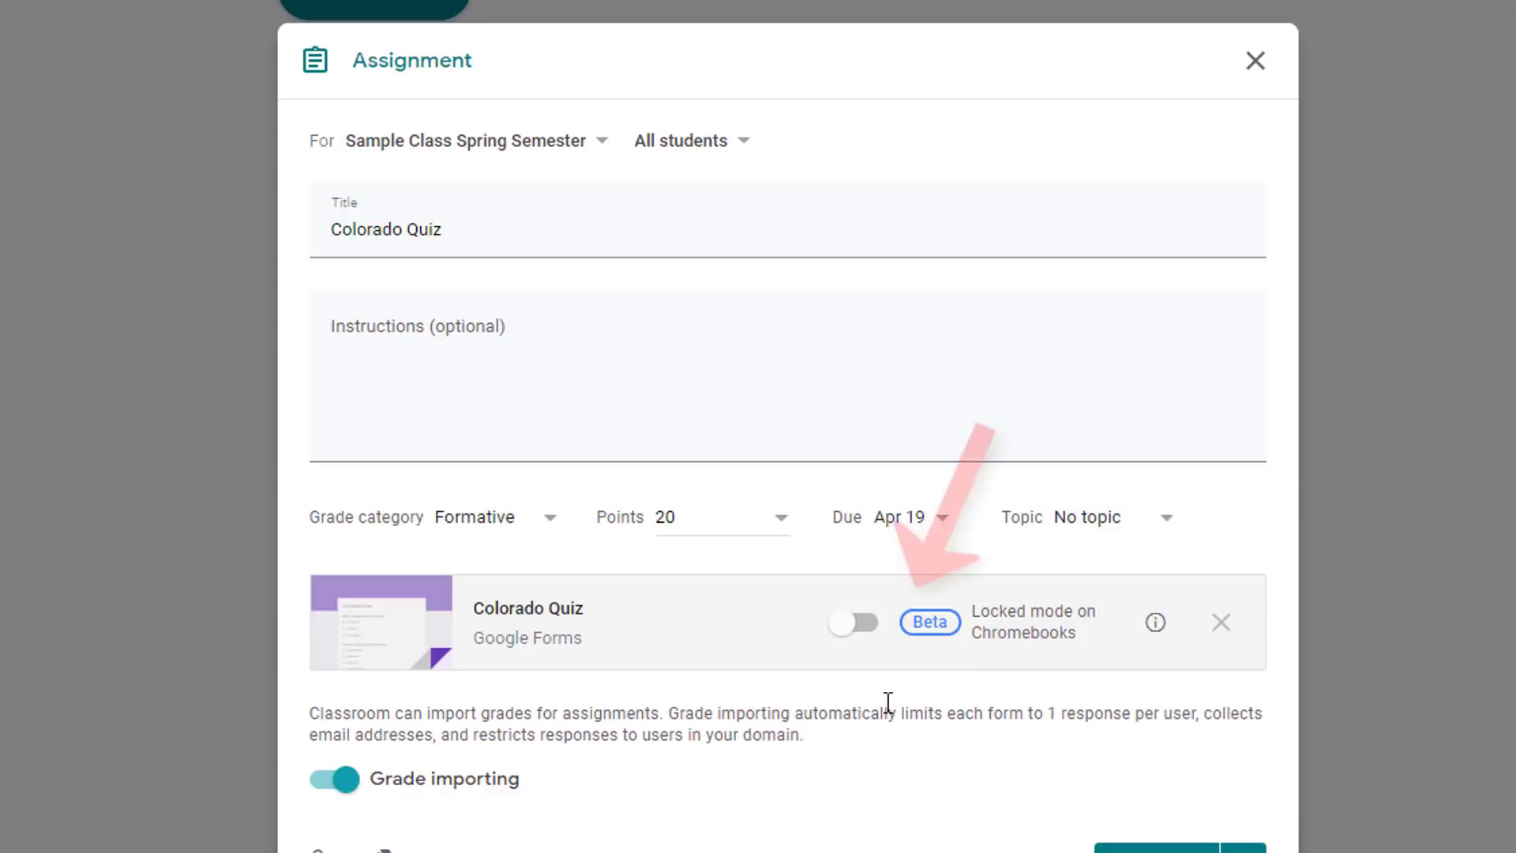
pyautogui.click(866, 624)
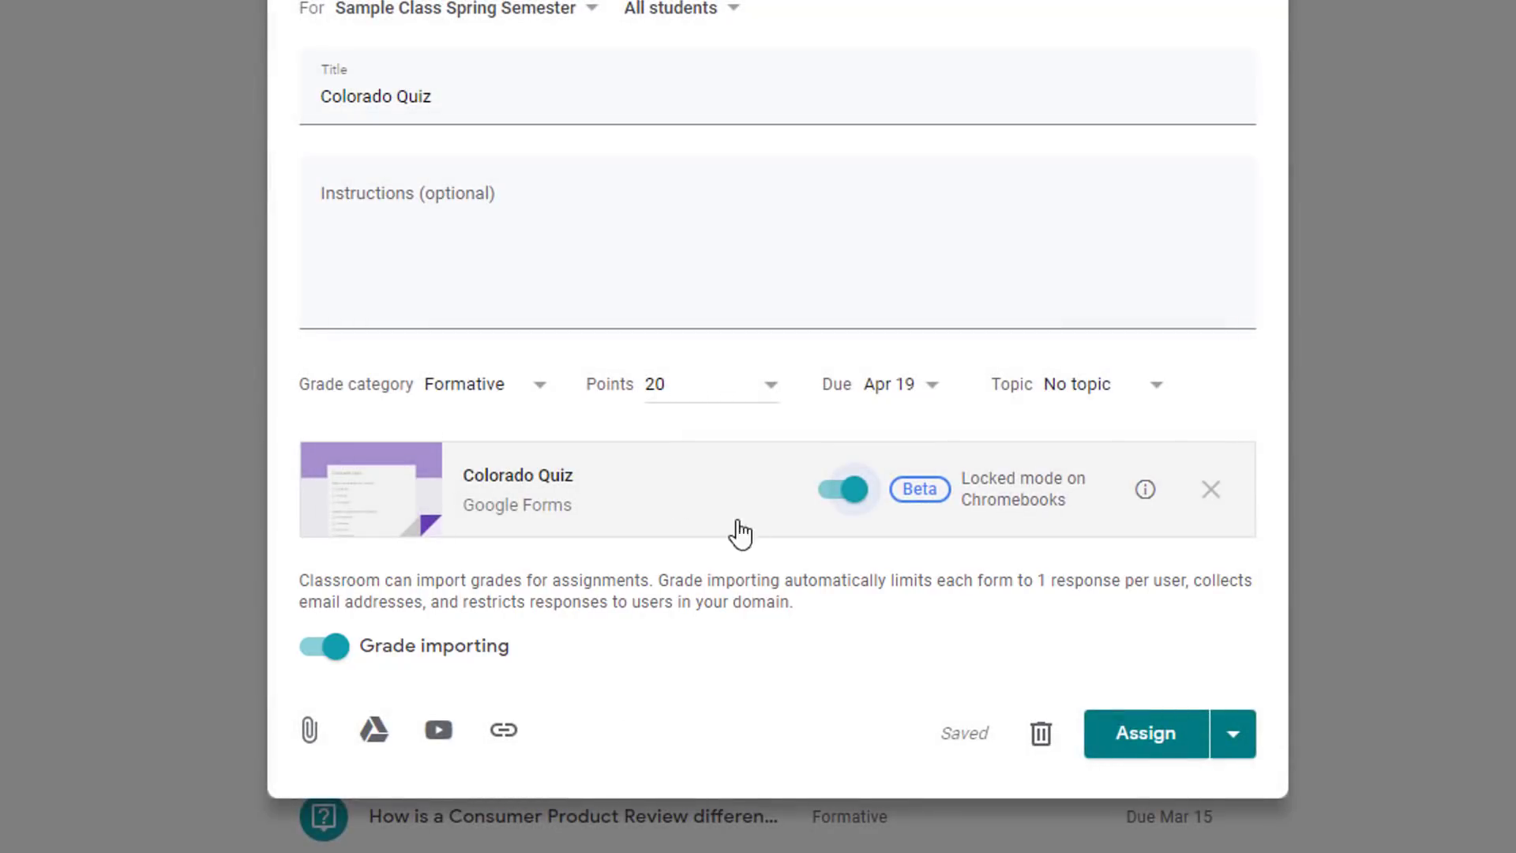
# In the Colorado Quiz form, add the multiple-choice question "What is the highest mountain in Colorado?" with options Mt. Elbert, Mt. Evans and Grays Peak
pyautogui.click(559, 477)
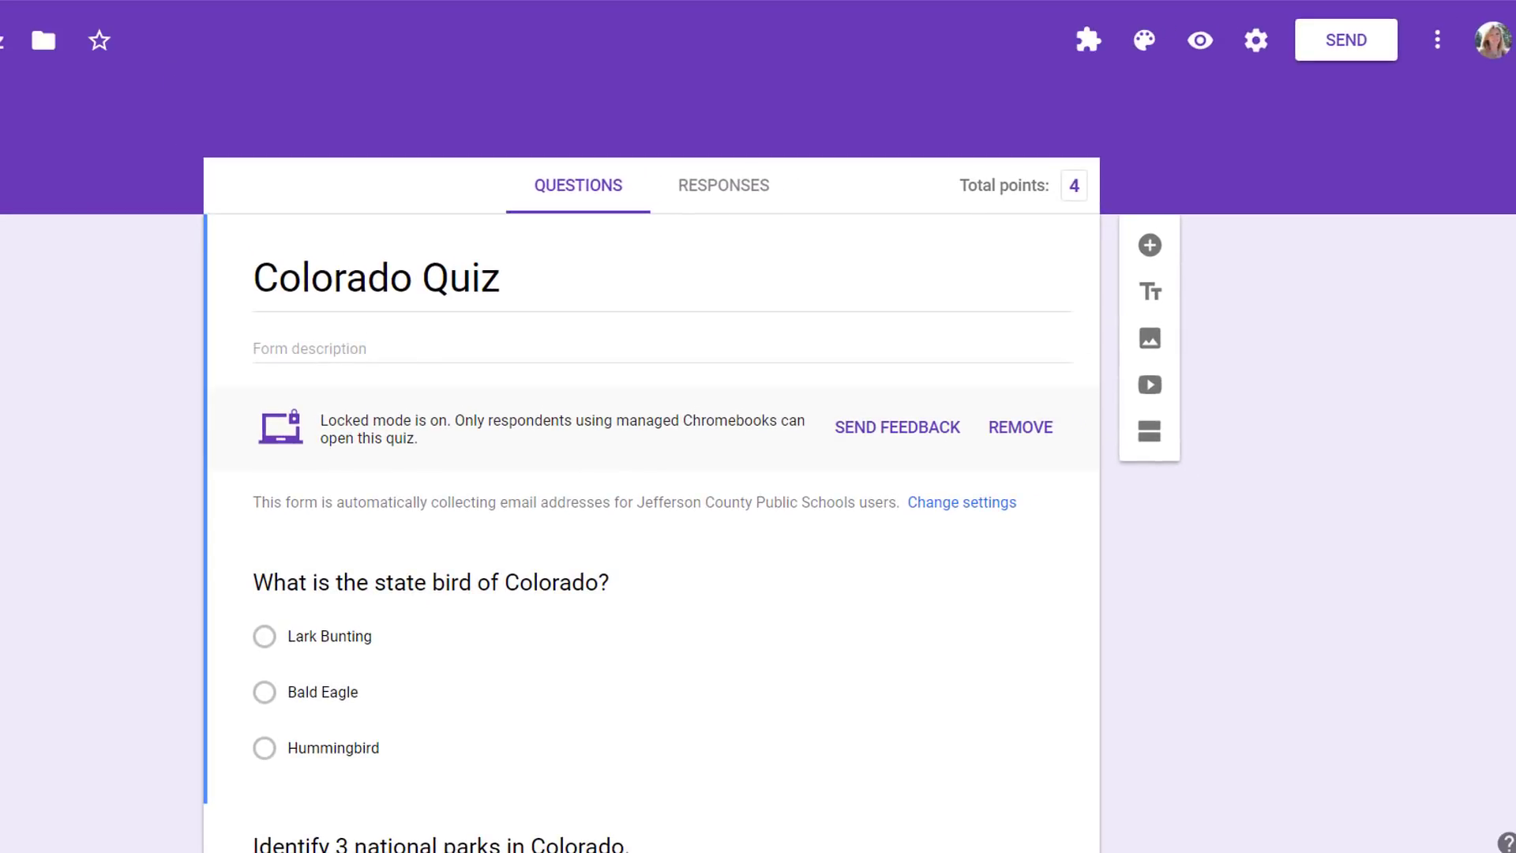
pyautogui.click(1149, 245)
pyautogui.write('What is the highest mountain in Colorado?')
pyautogui.click(300, 655)
pyautogui.write('Mt. Elbert')
pyautogui.press('Return')
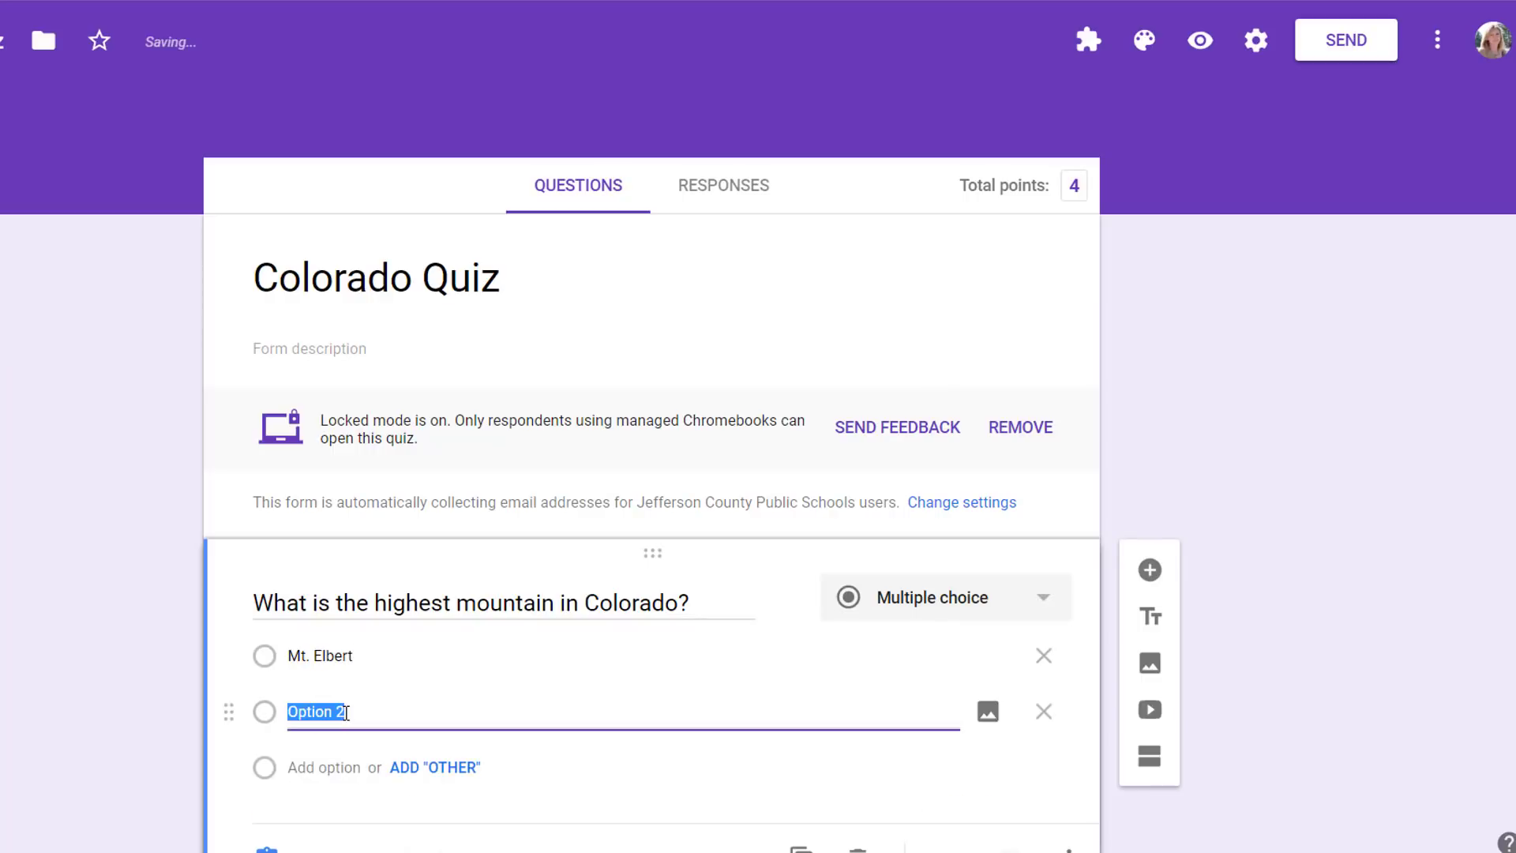
pyautogui.write('Mt. Evans')
pyautogui.press('Return')
pyautogui.write('Grays Peak')
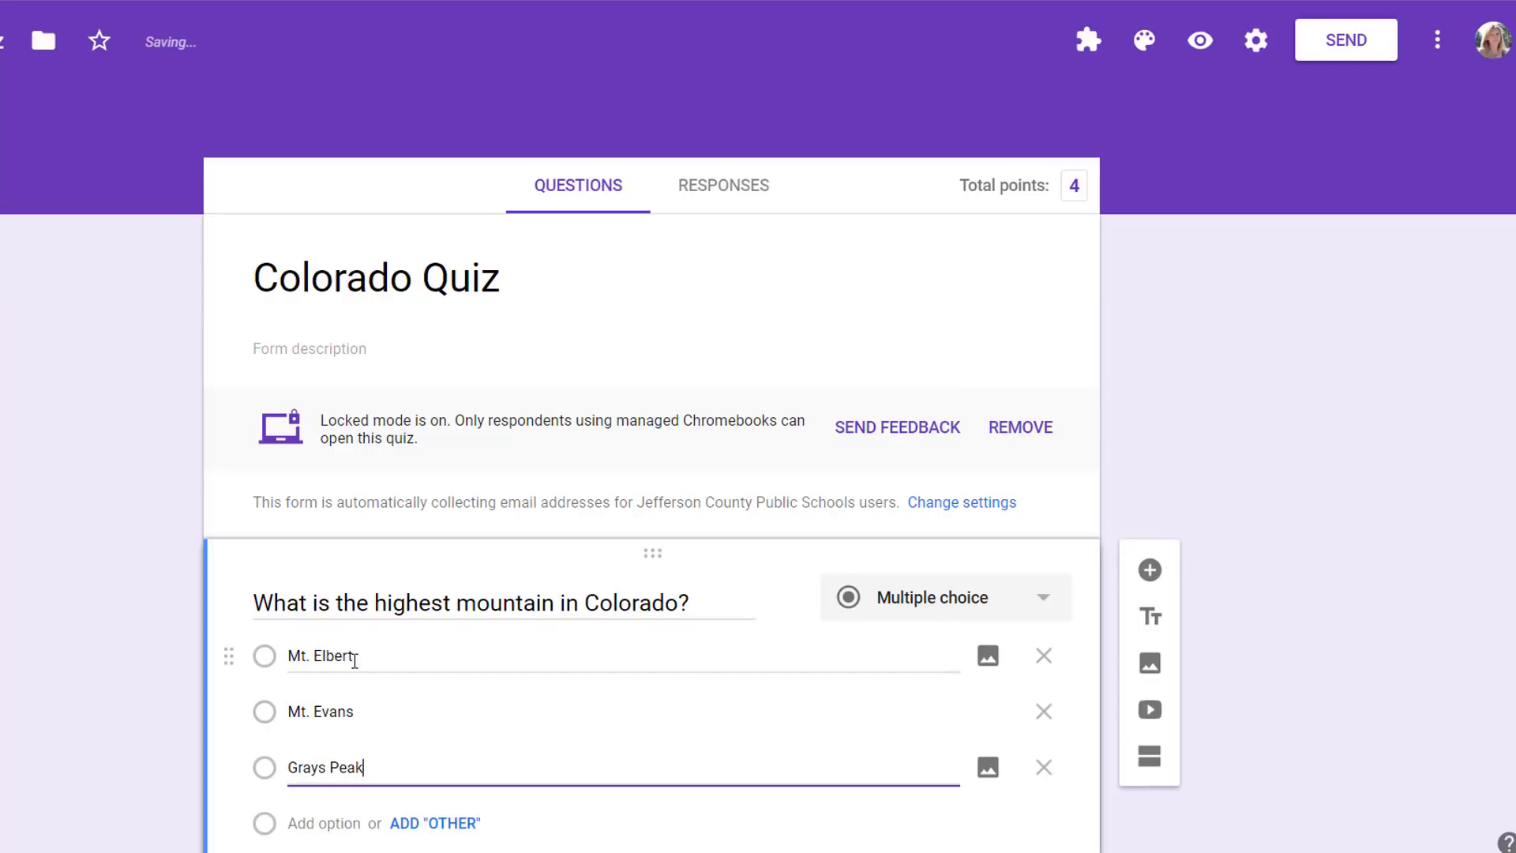
# Mark Mt. Elbert as the correct answer to the highest mountain question and make it worth 1 point
pyautogui.scroll(-3, 355, 653)
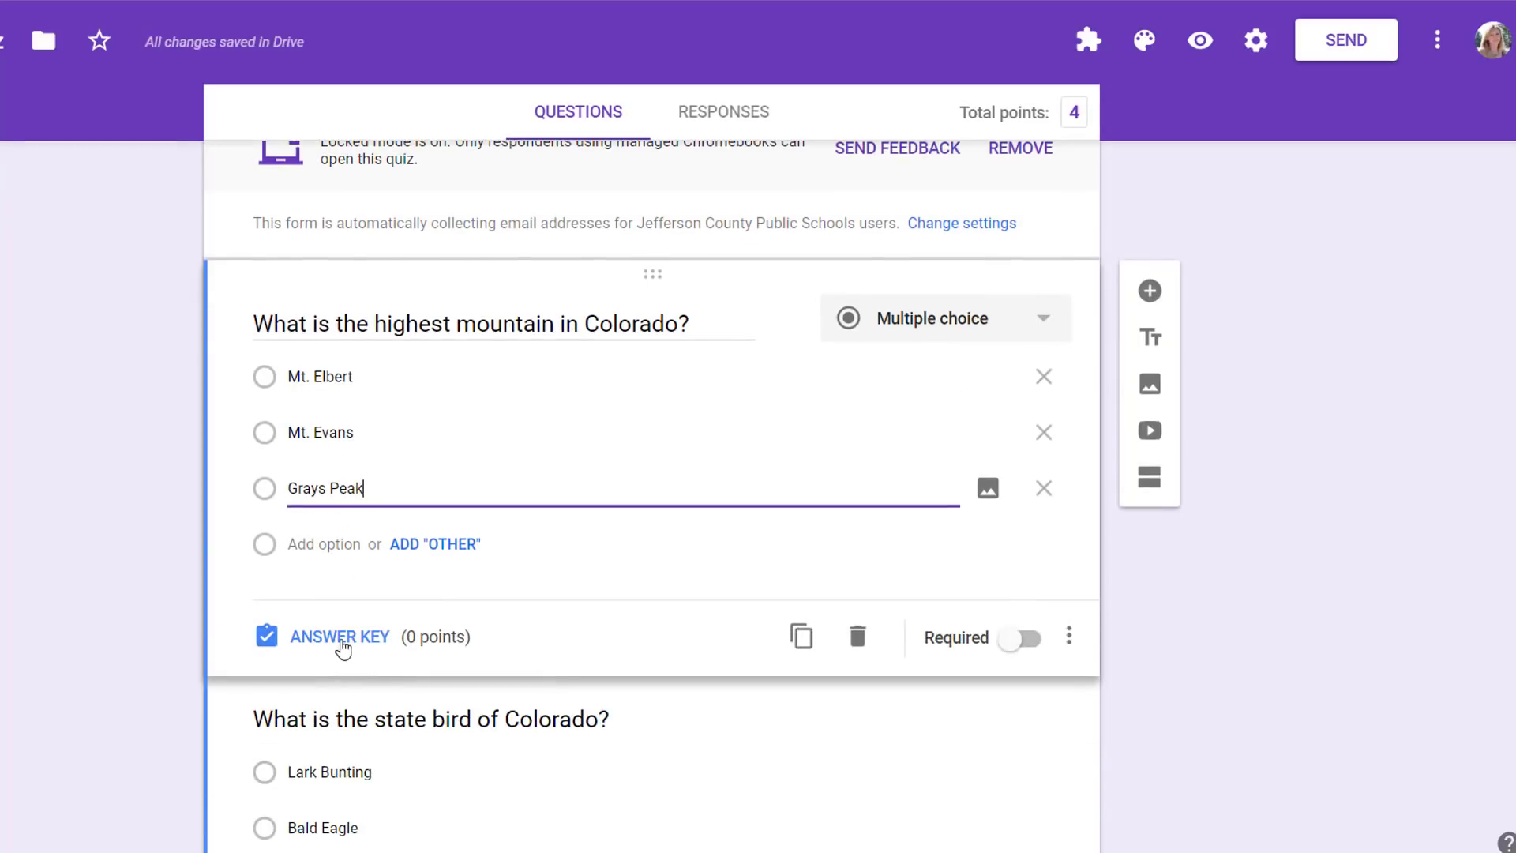
pyautogui.click(340, 636)
pyautogui.click(270, 466)
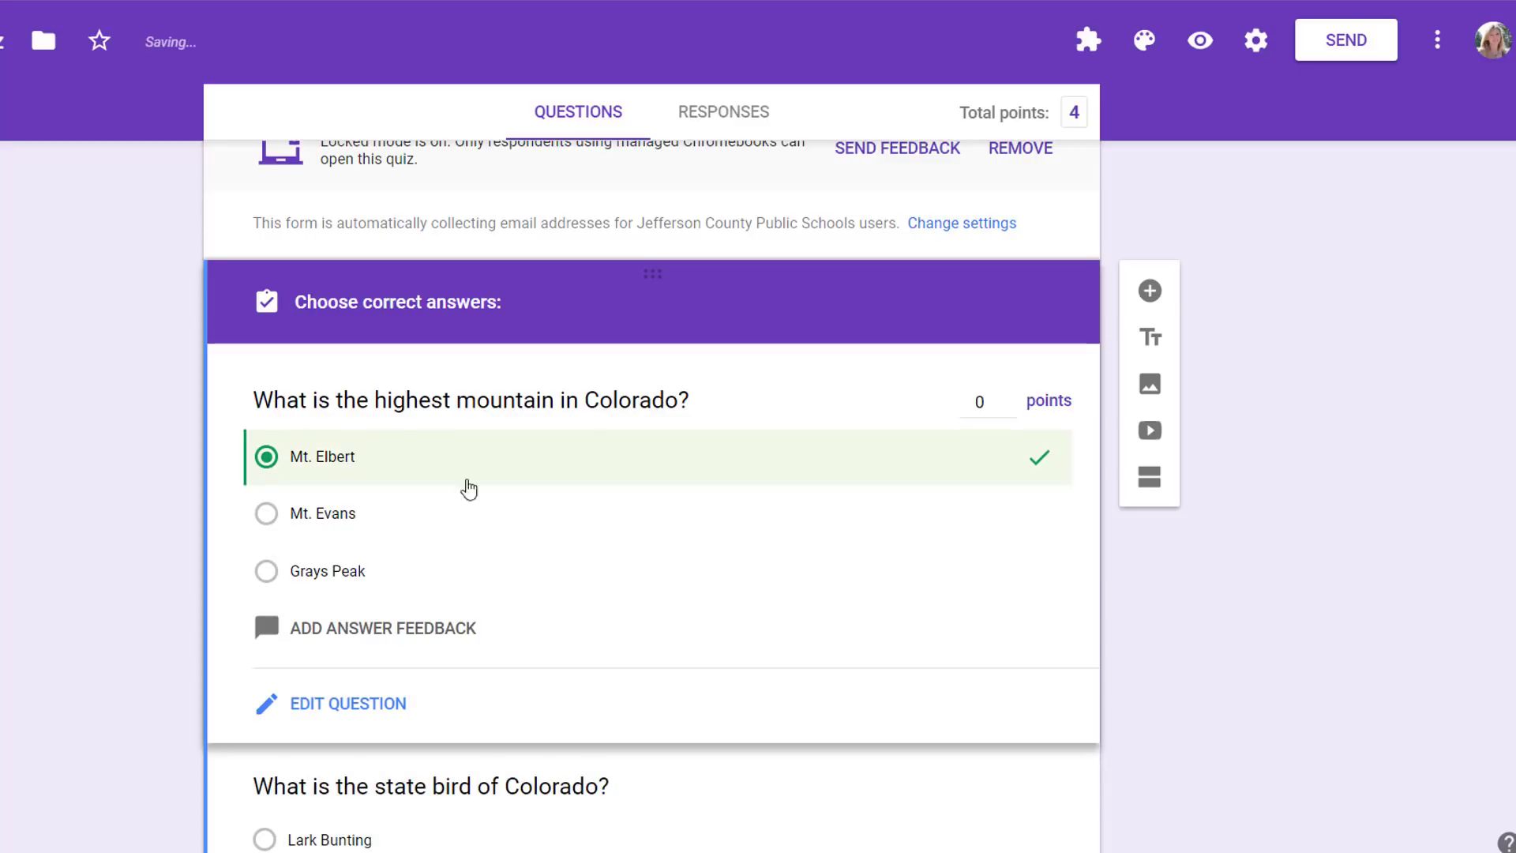
pyautogui.moveTo(983, 401); pyautogui.dragTo(959, 406)
pyautogui.write('1')
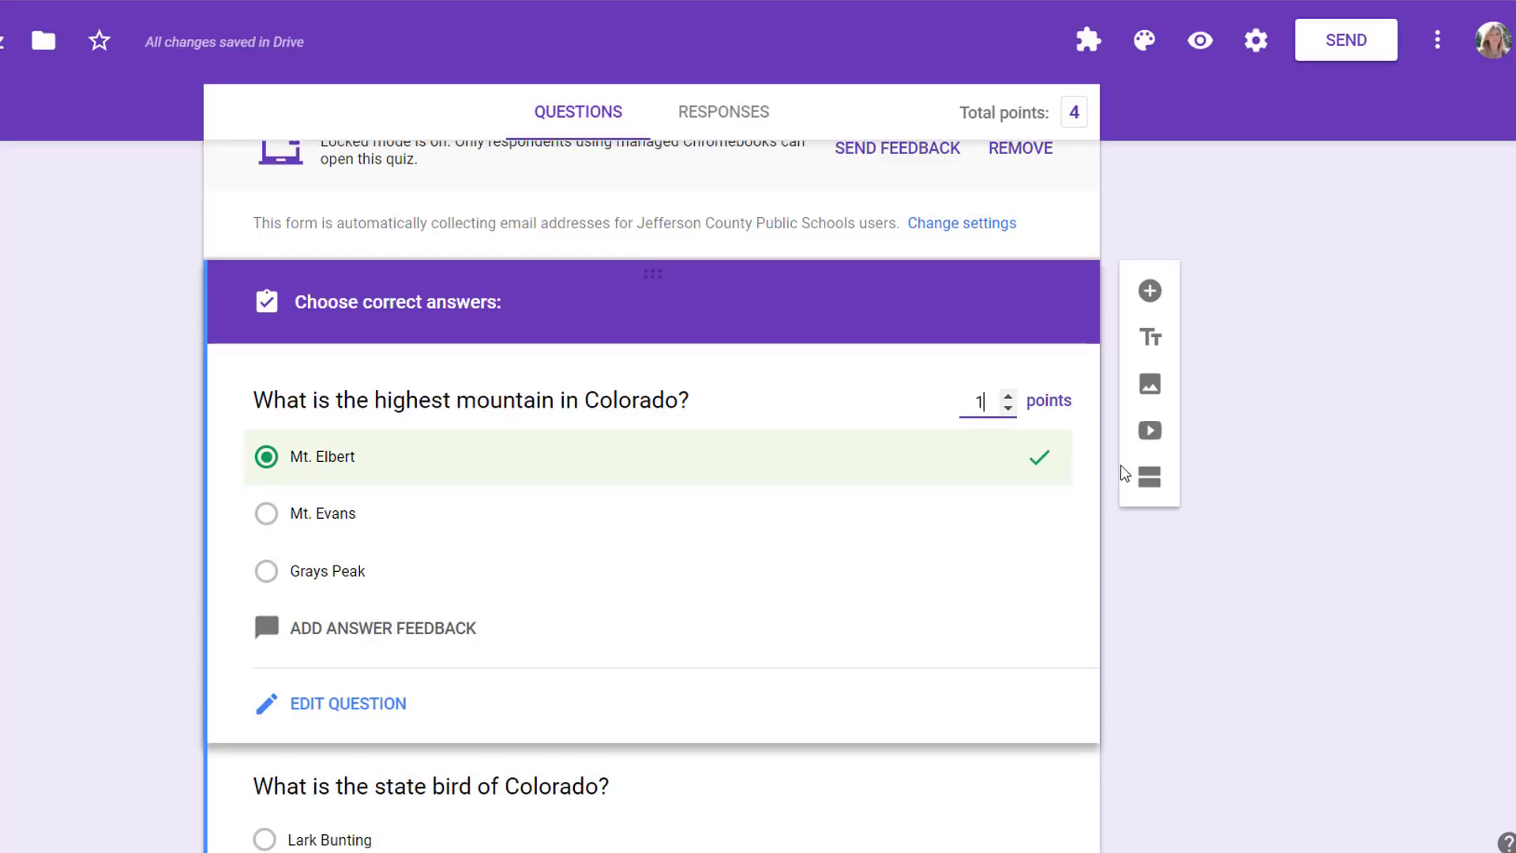
pyautogui.click(361, 702)
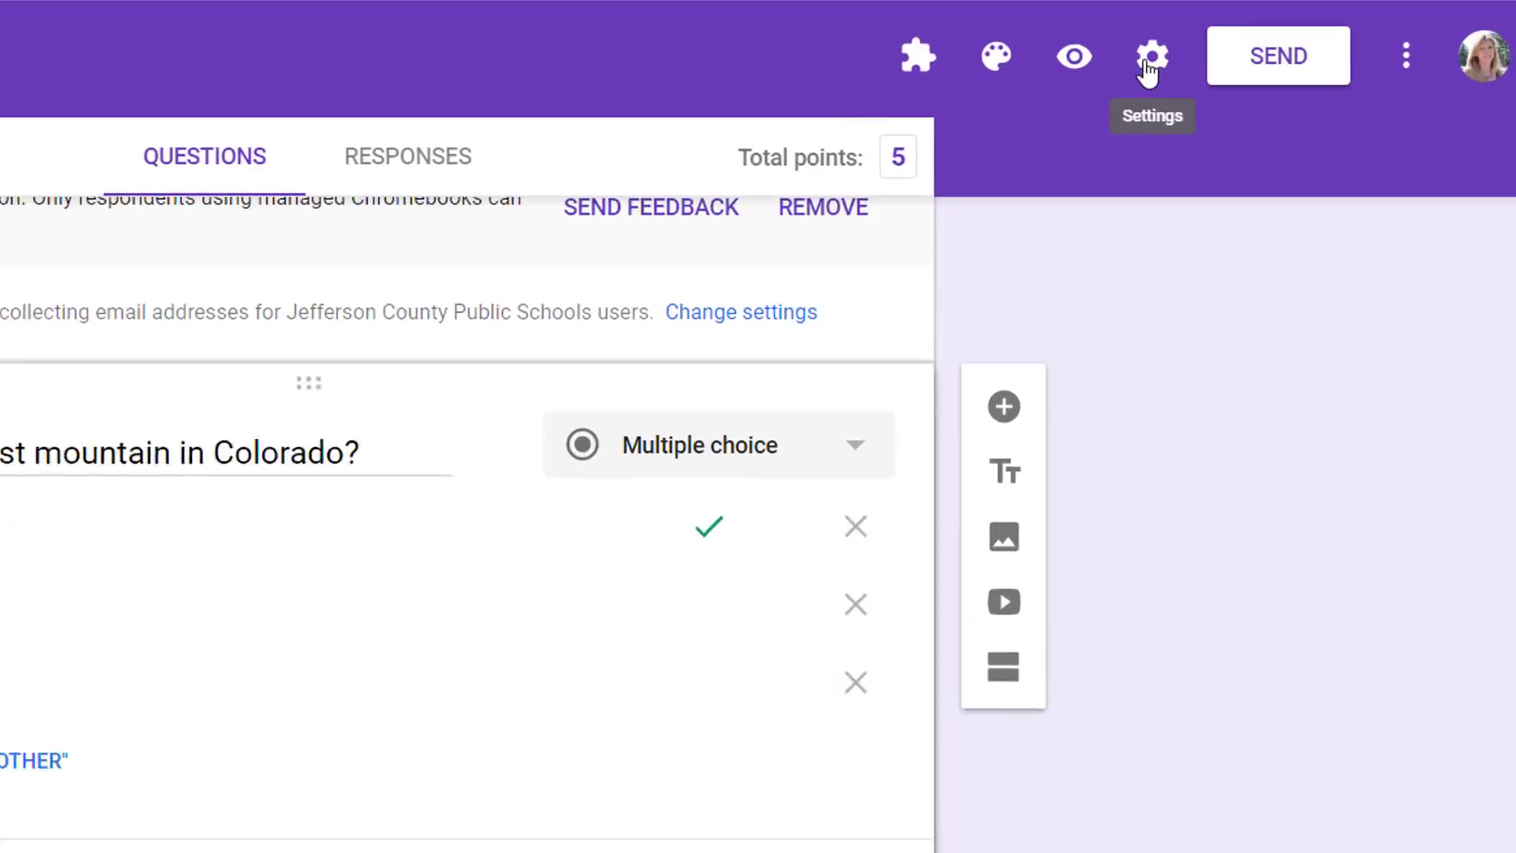
# Set the quiz to release grades later, after manual review, with missed questions visible to respondents, save the settings and close the form
pyautogui.click(1125, 67)
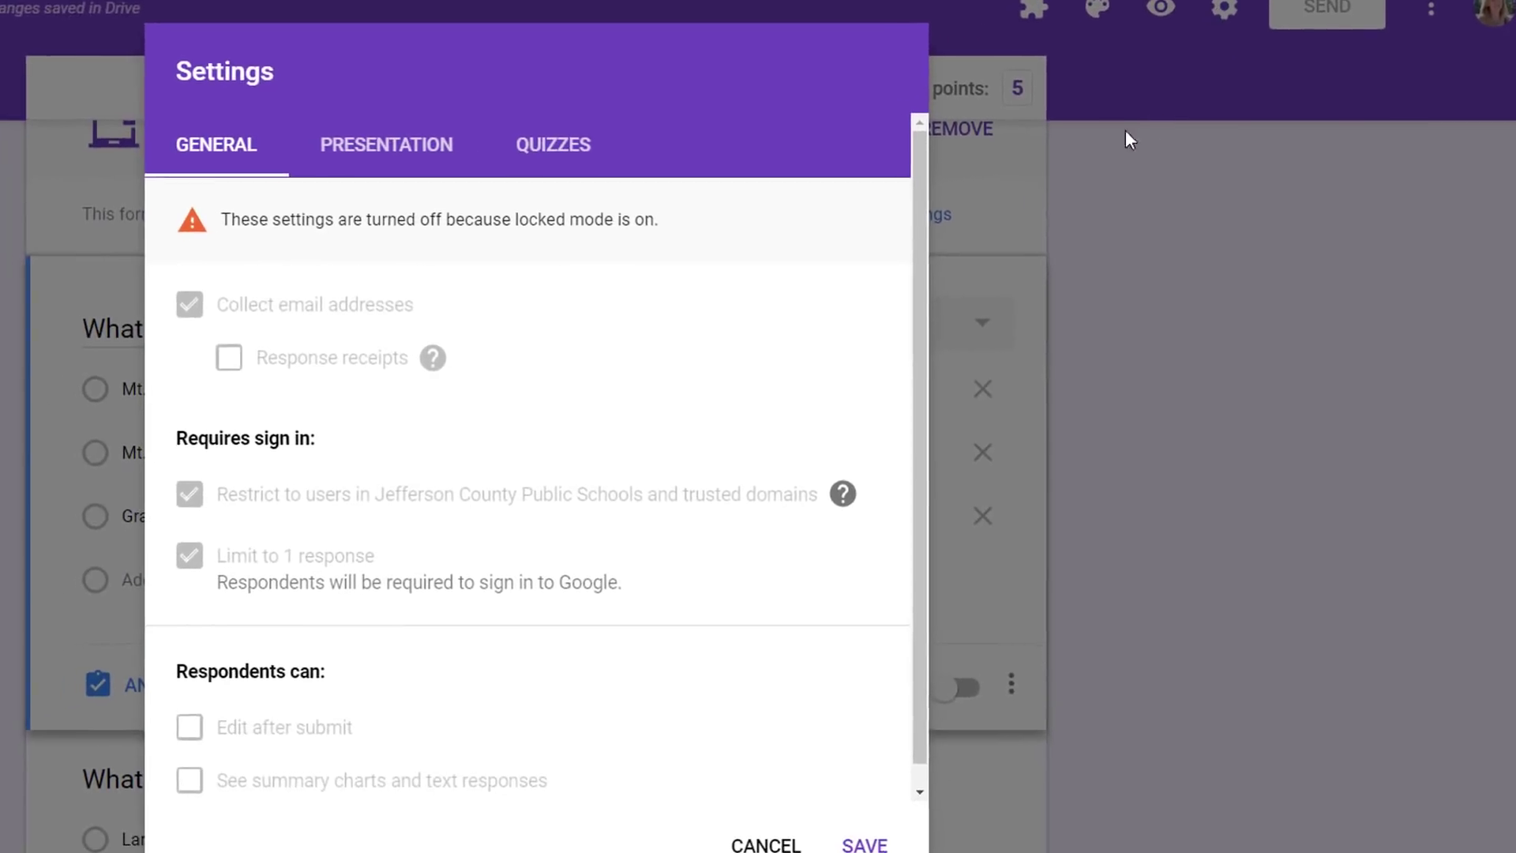
pyautogui.click(544, 155)
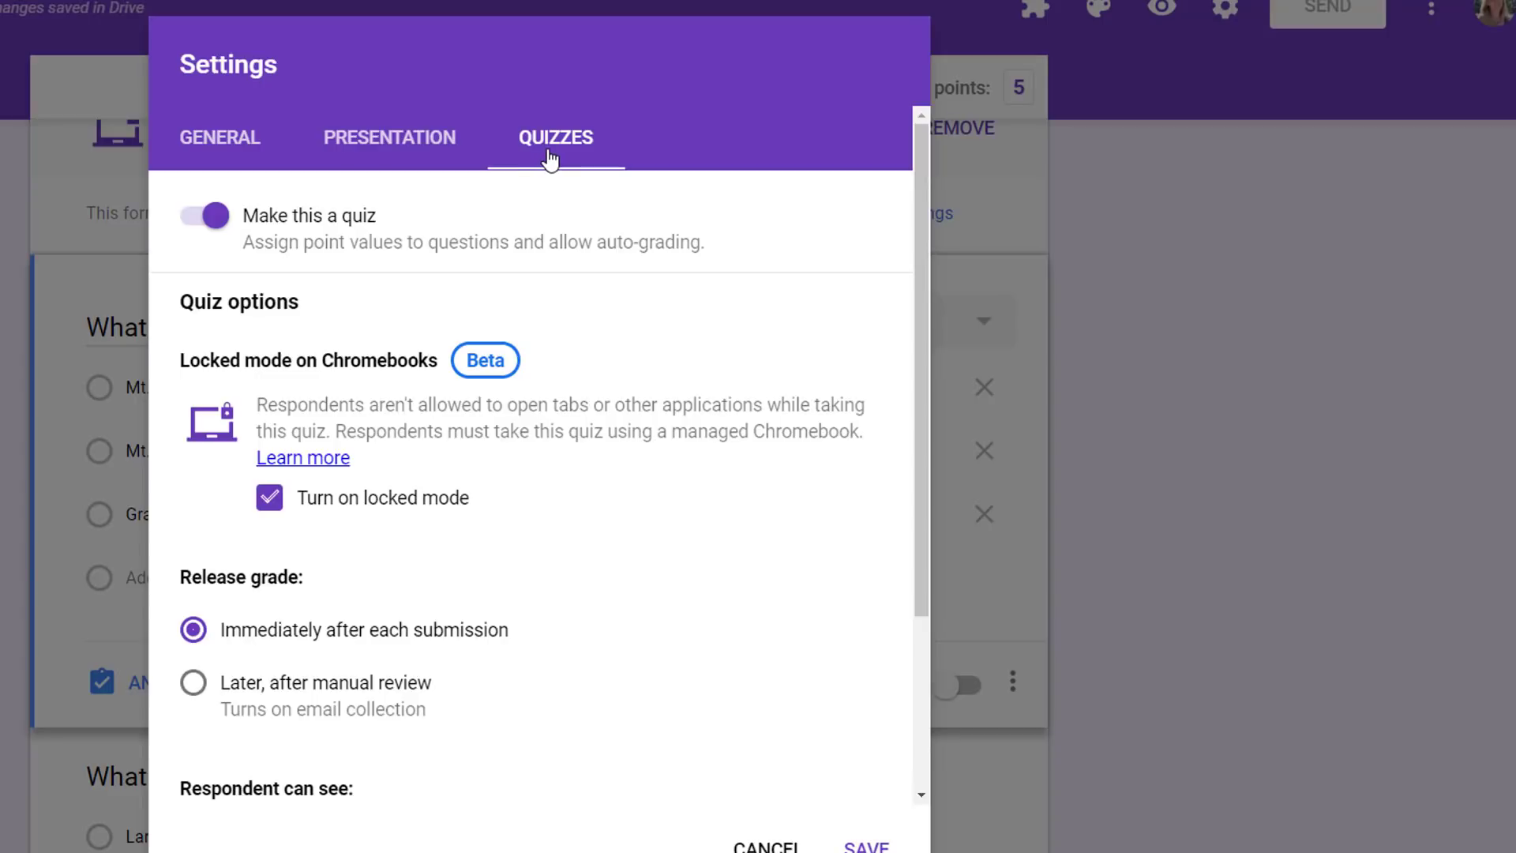
pyautogui.click(194, 684)
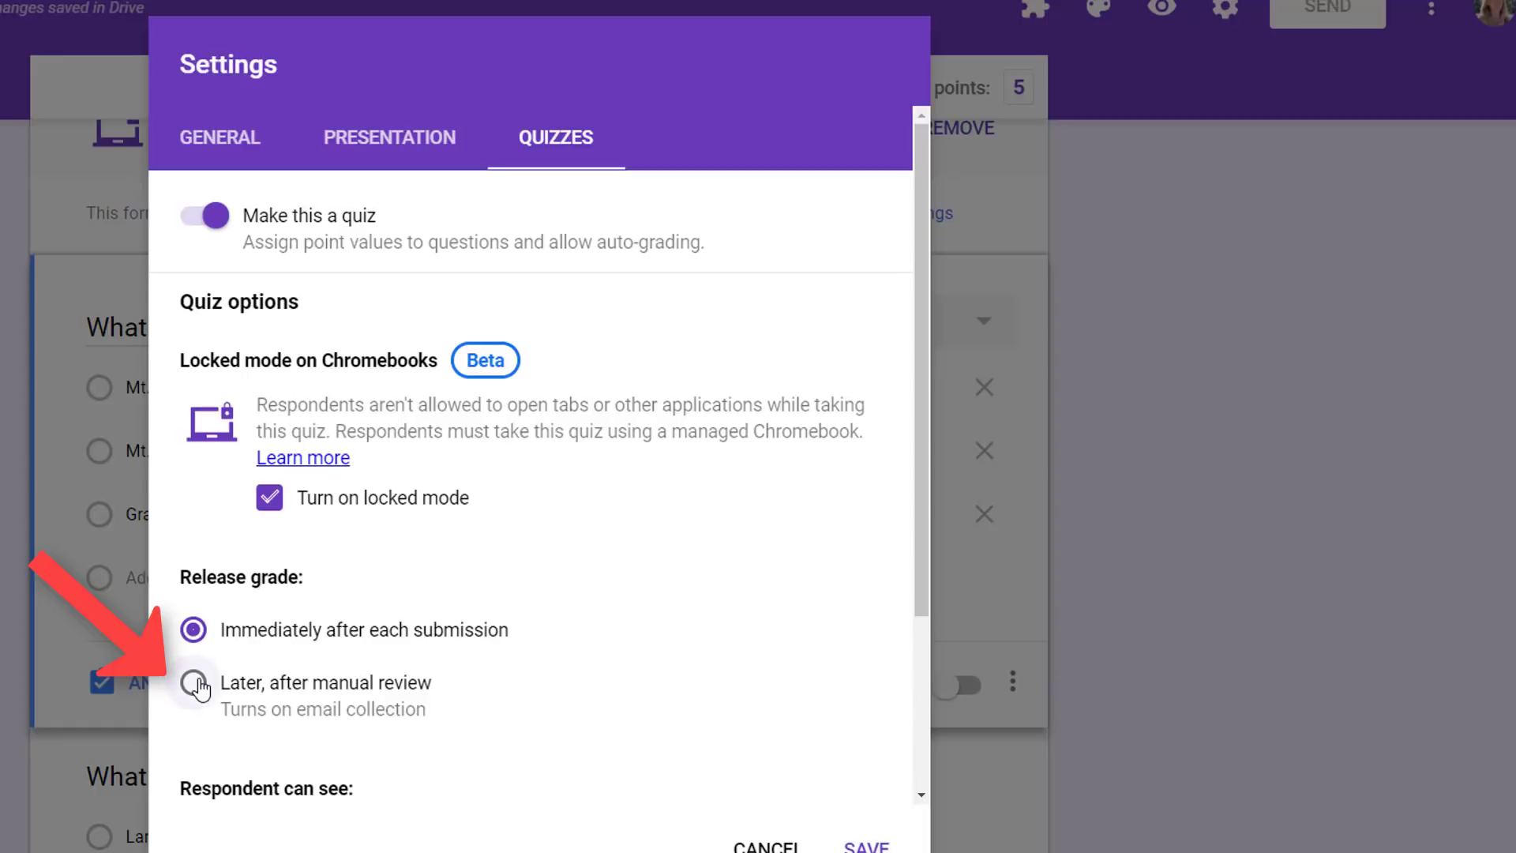
pyautogui.scroll(-3, 637, 722)
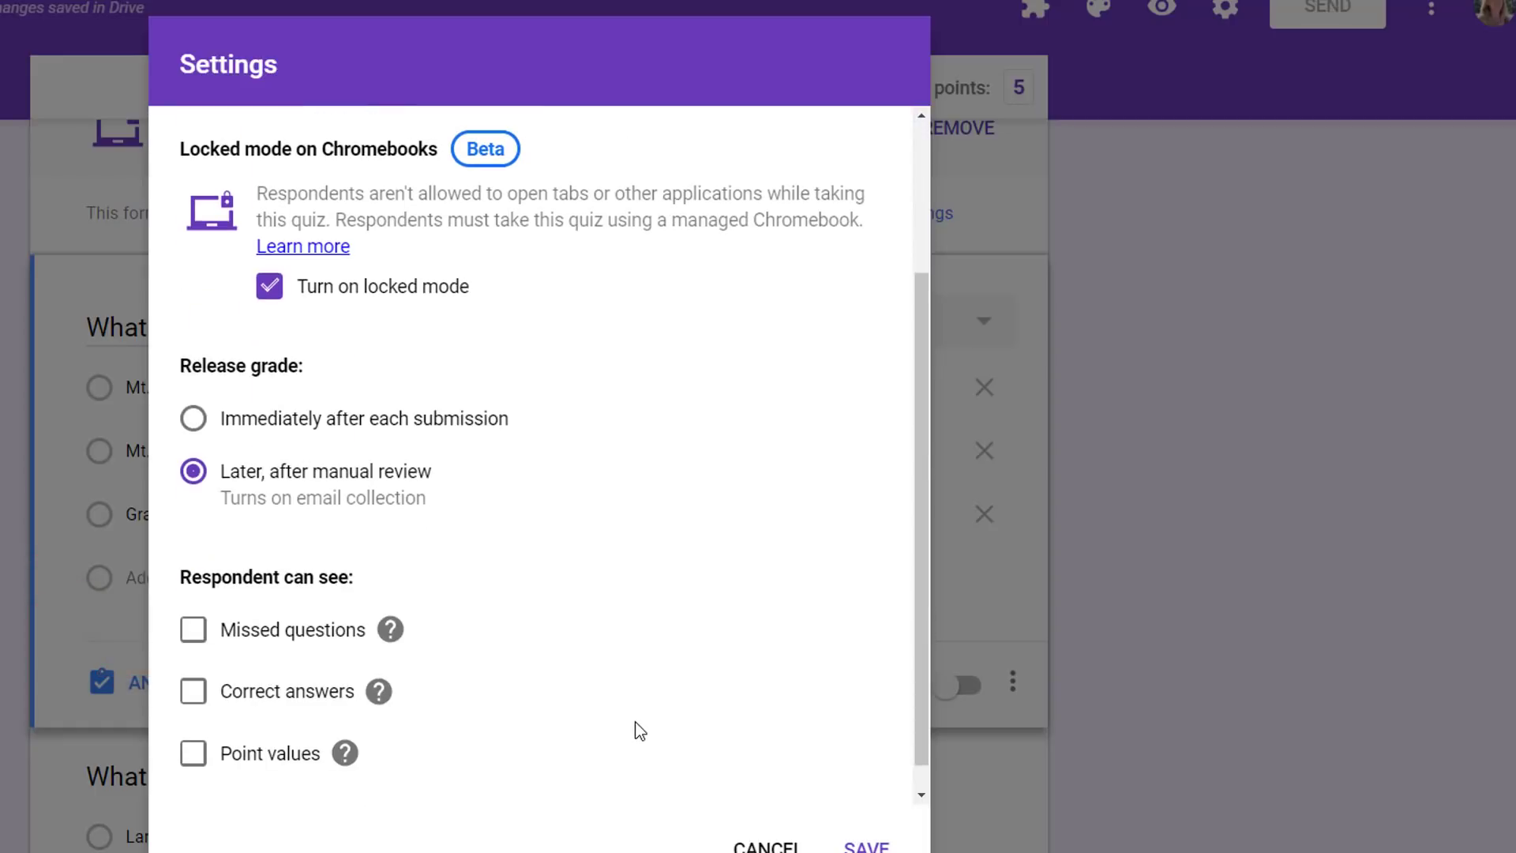
pyautogui.click(190, 638)
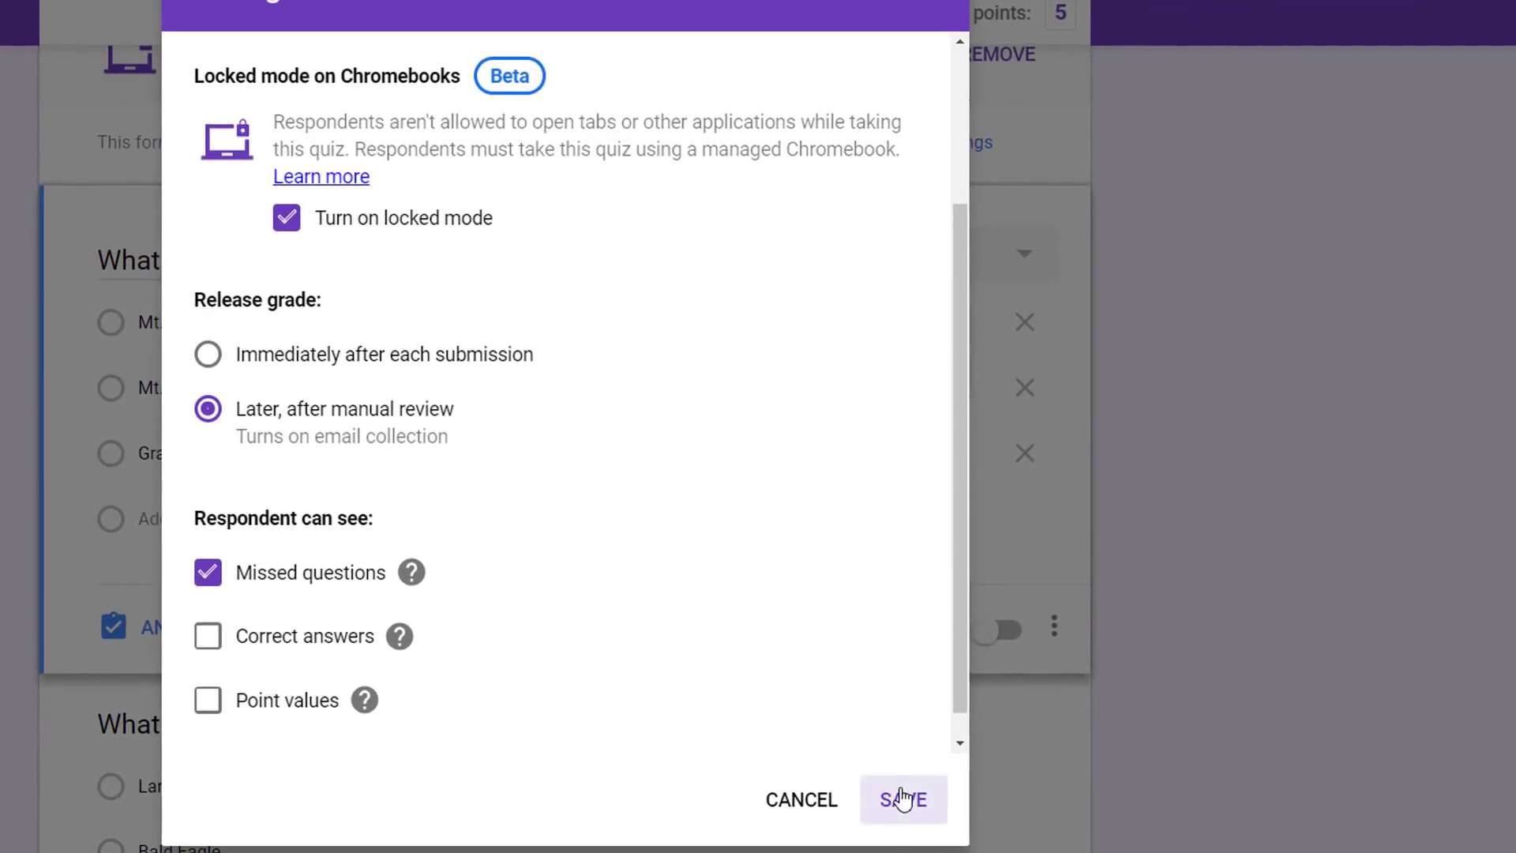
pyautogui.click(903, 799)
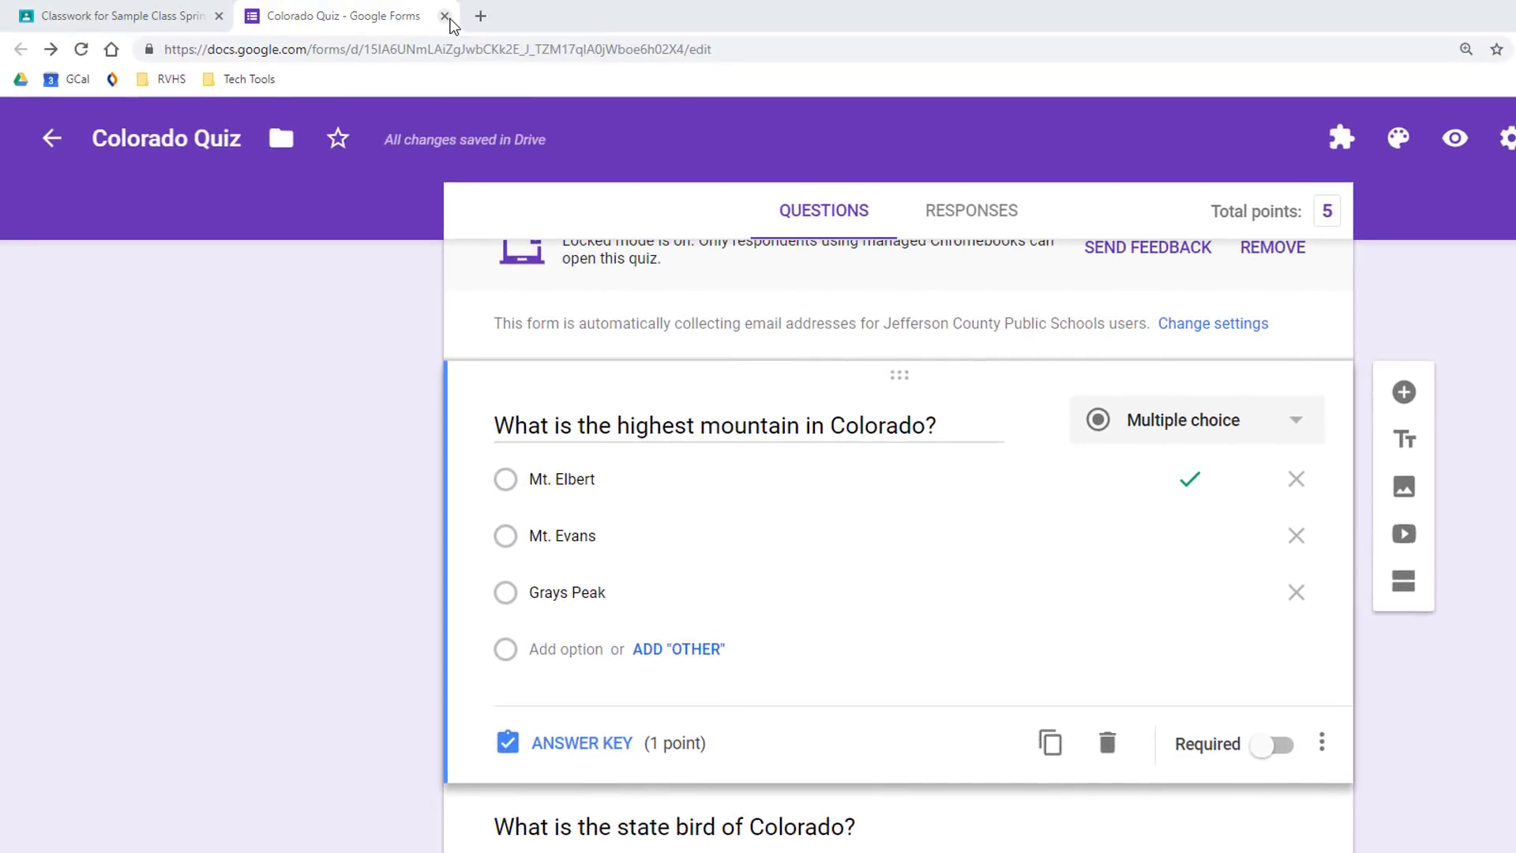
pyautogui.click(446, 16)
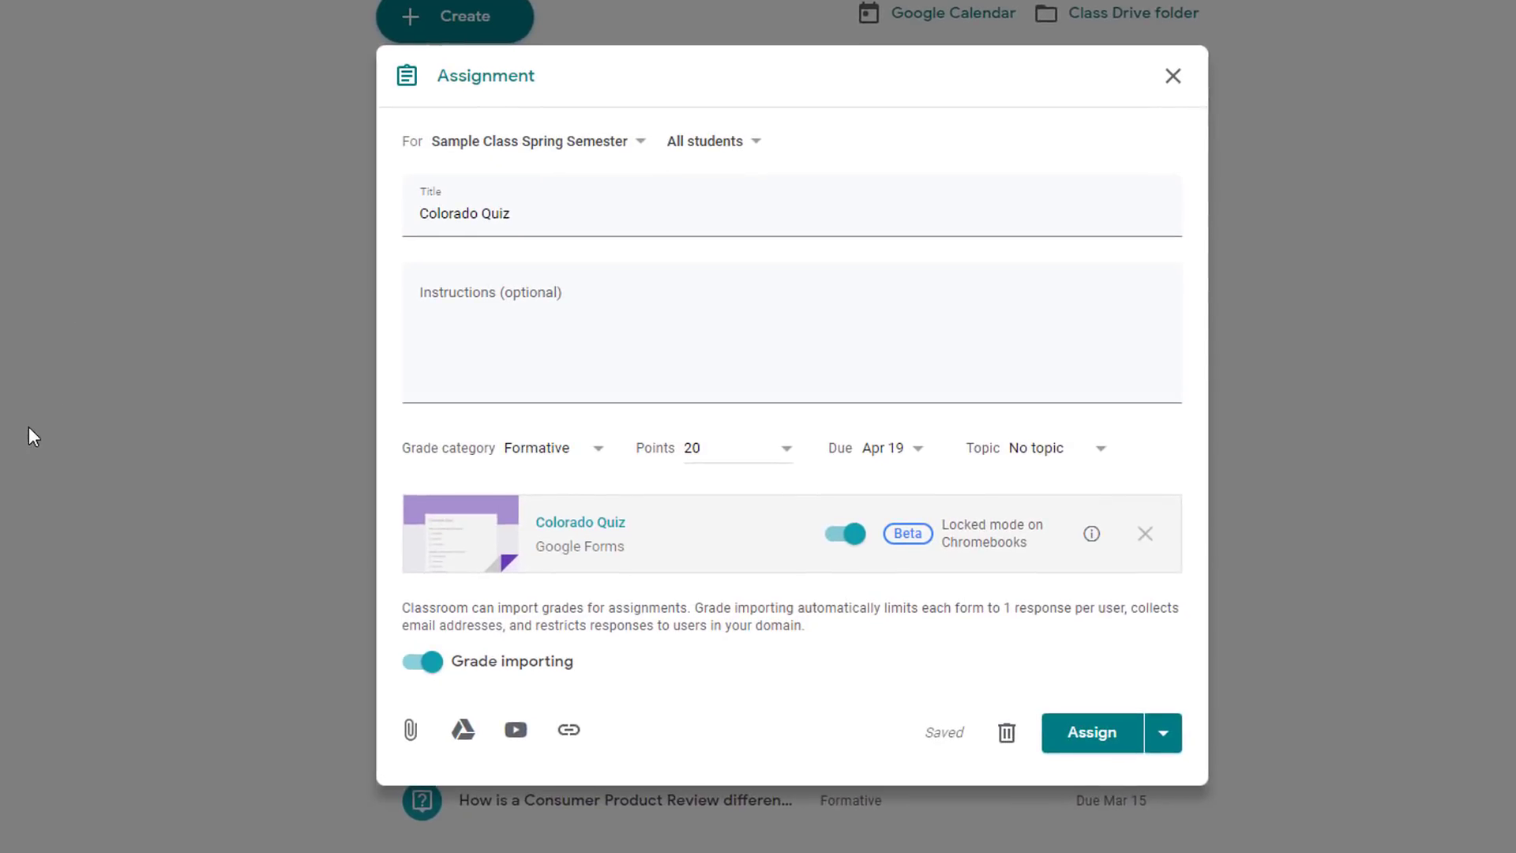
# Try adding the English 10 class to the assignment and look over the individual student choices
pyautogui.click(641, 144)
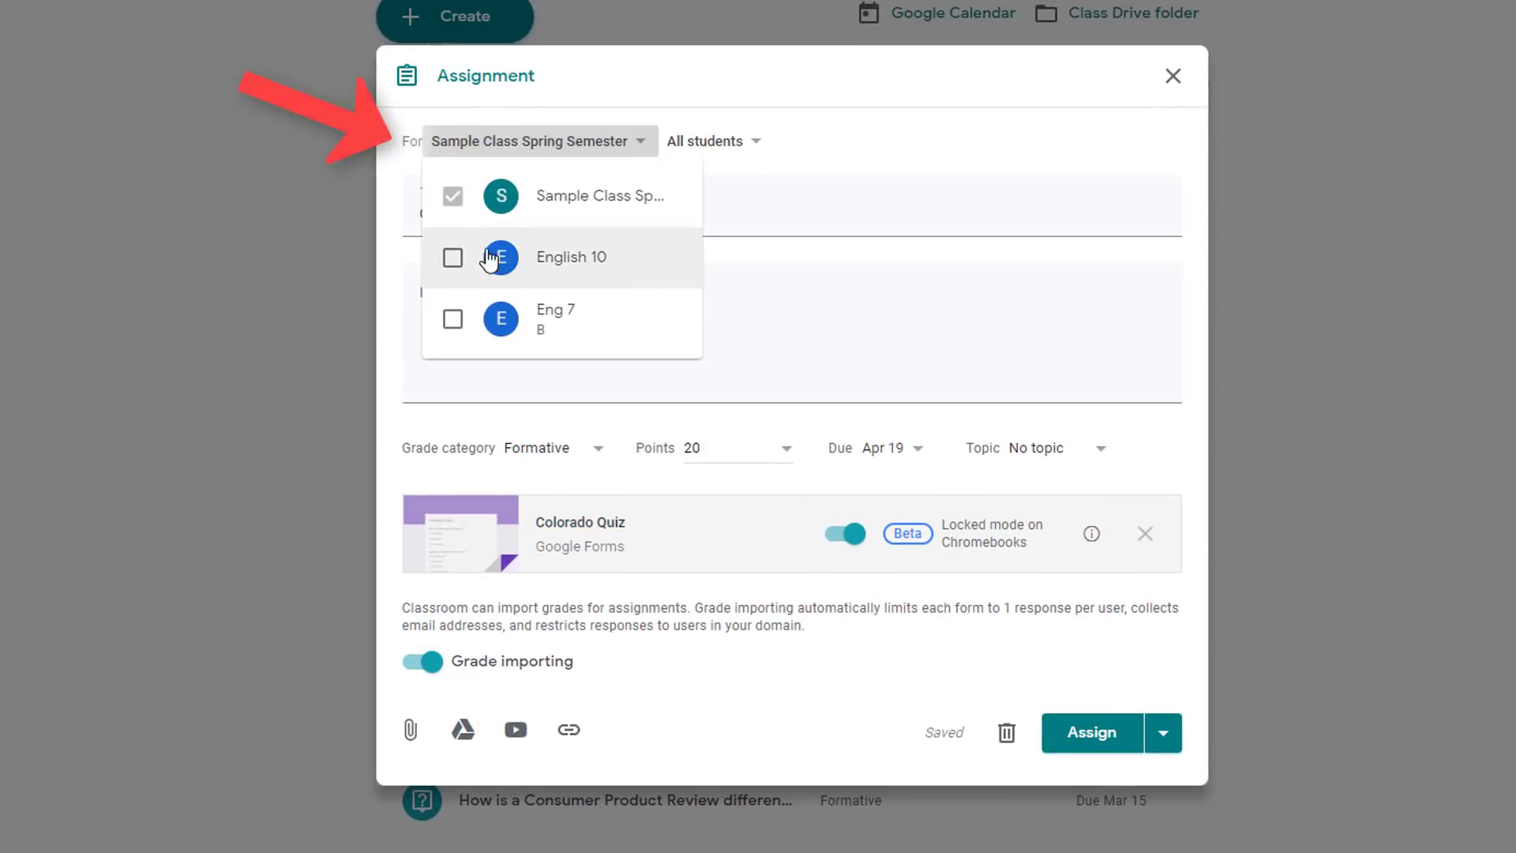
pyautogui.click(453, 258)
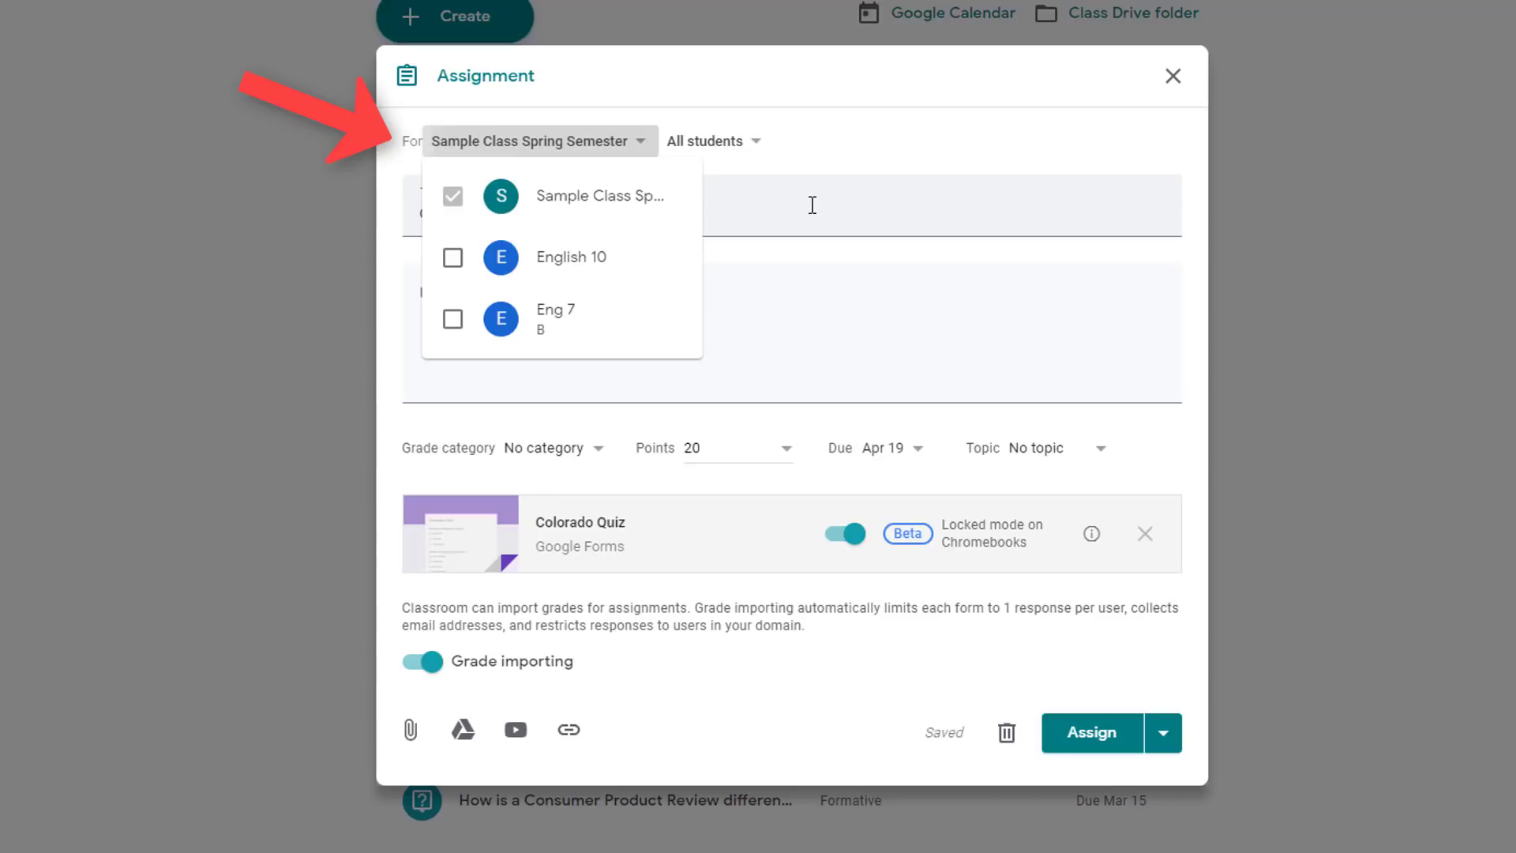
pyautogui.click(812, 205)
pyautogui.click(751, 142)
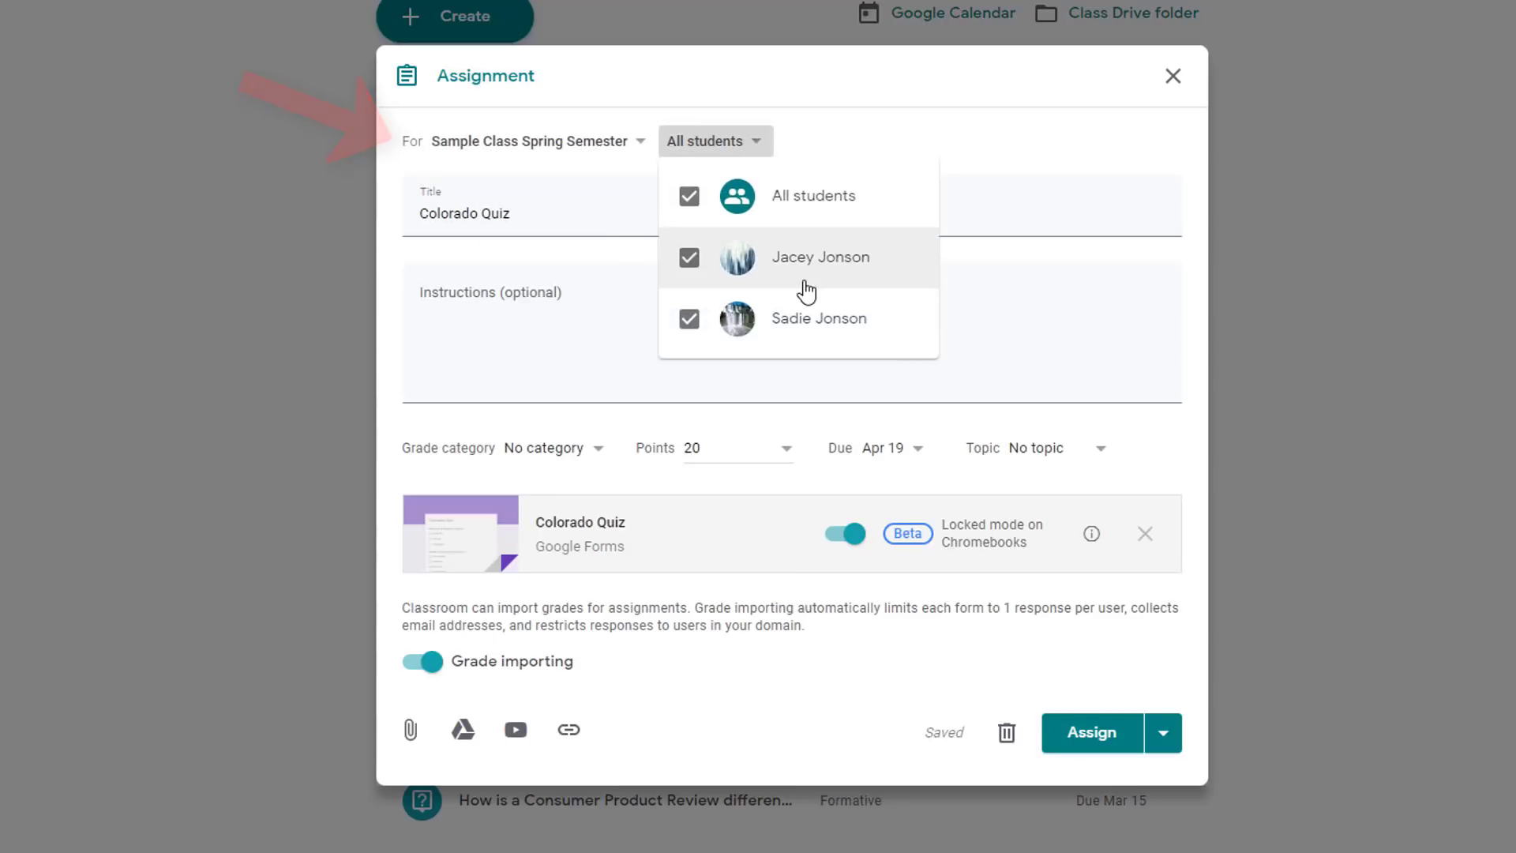
pyautogui.click(862, 153)
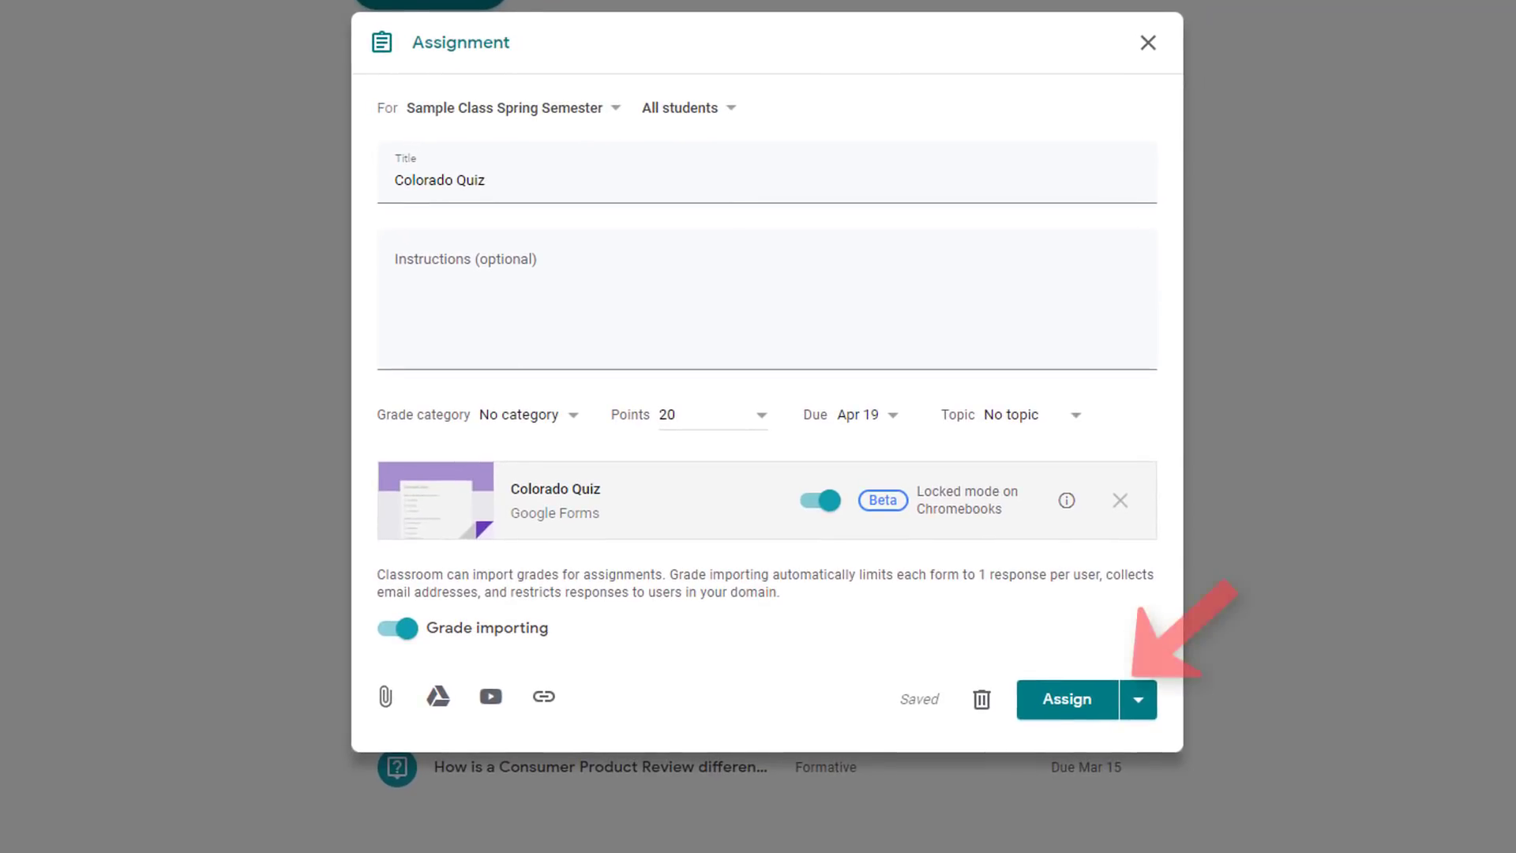
# Check the alternative posting options and assign the Colorado Quiz to all students in Sample Class Spring Semester
pyautogui.click(1141, 700)
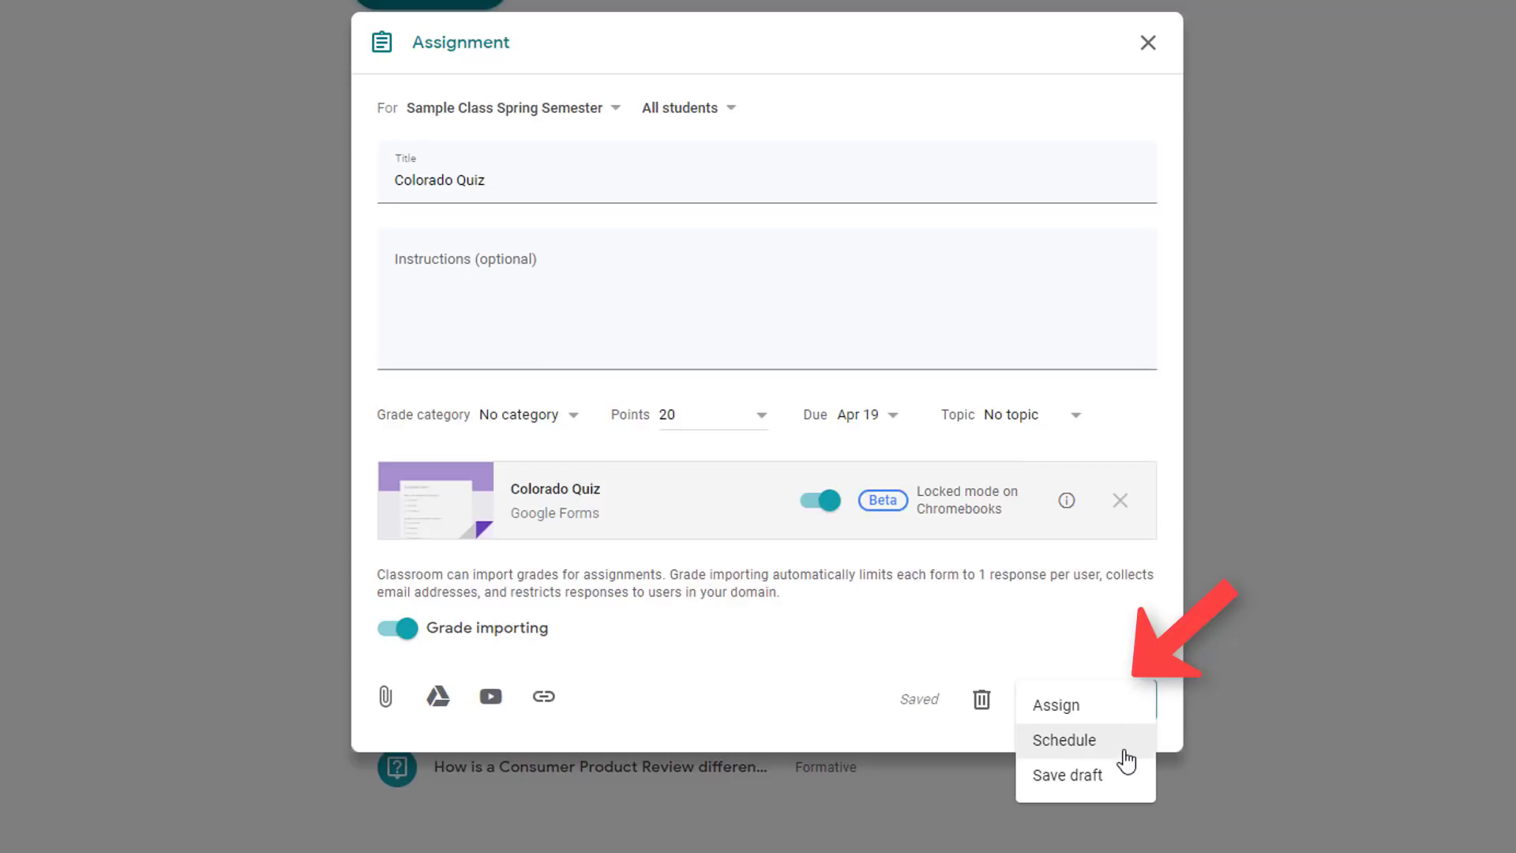
pyautogui.click(1289, 725)
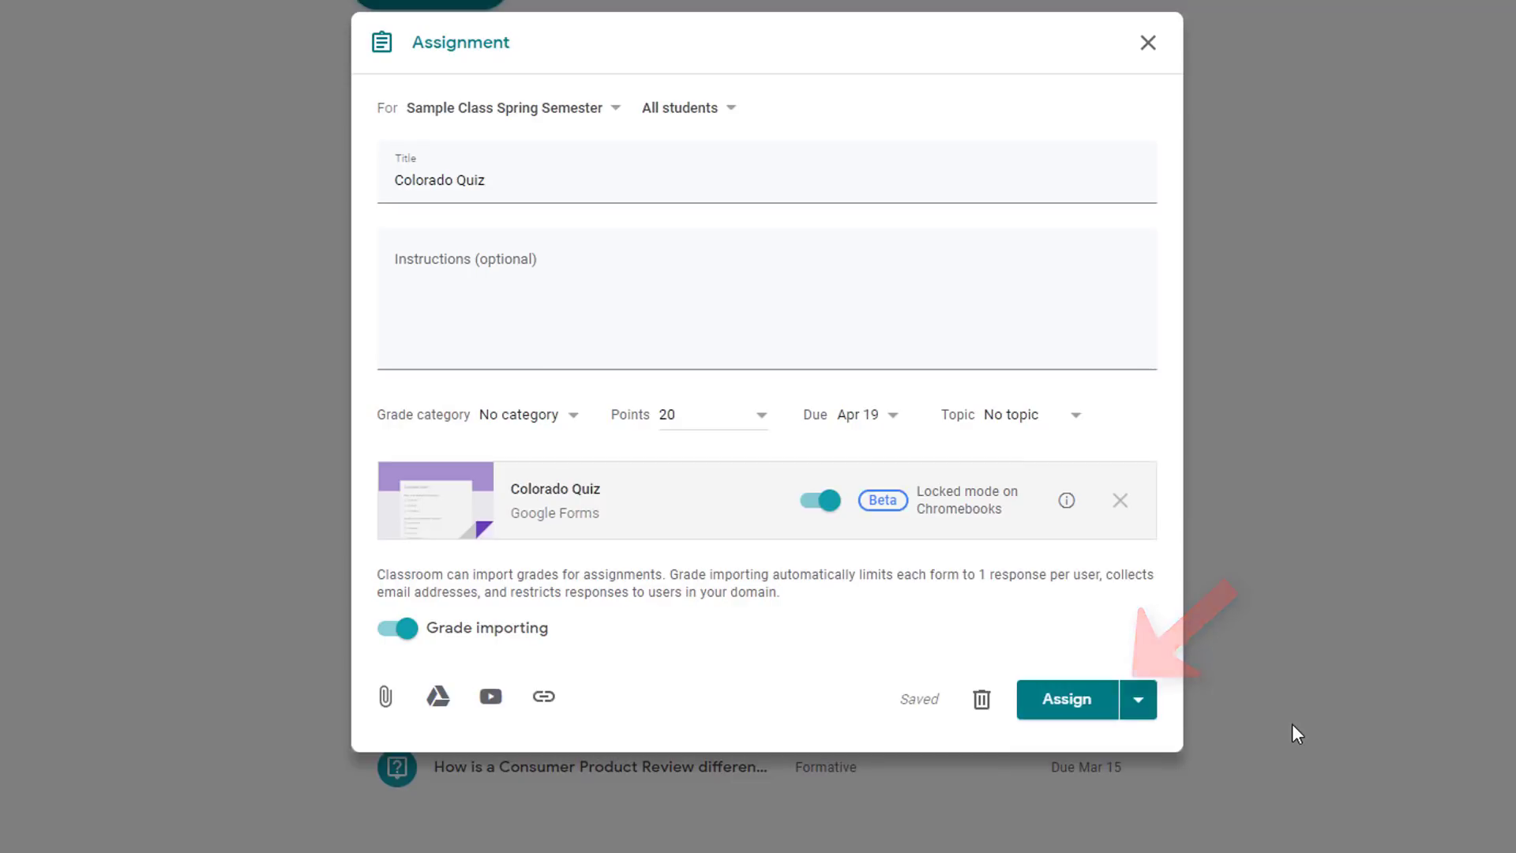
pyautogui.click(1078, 701)
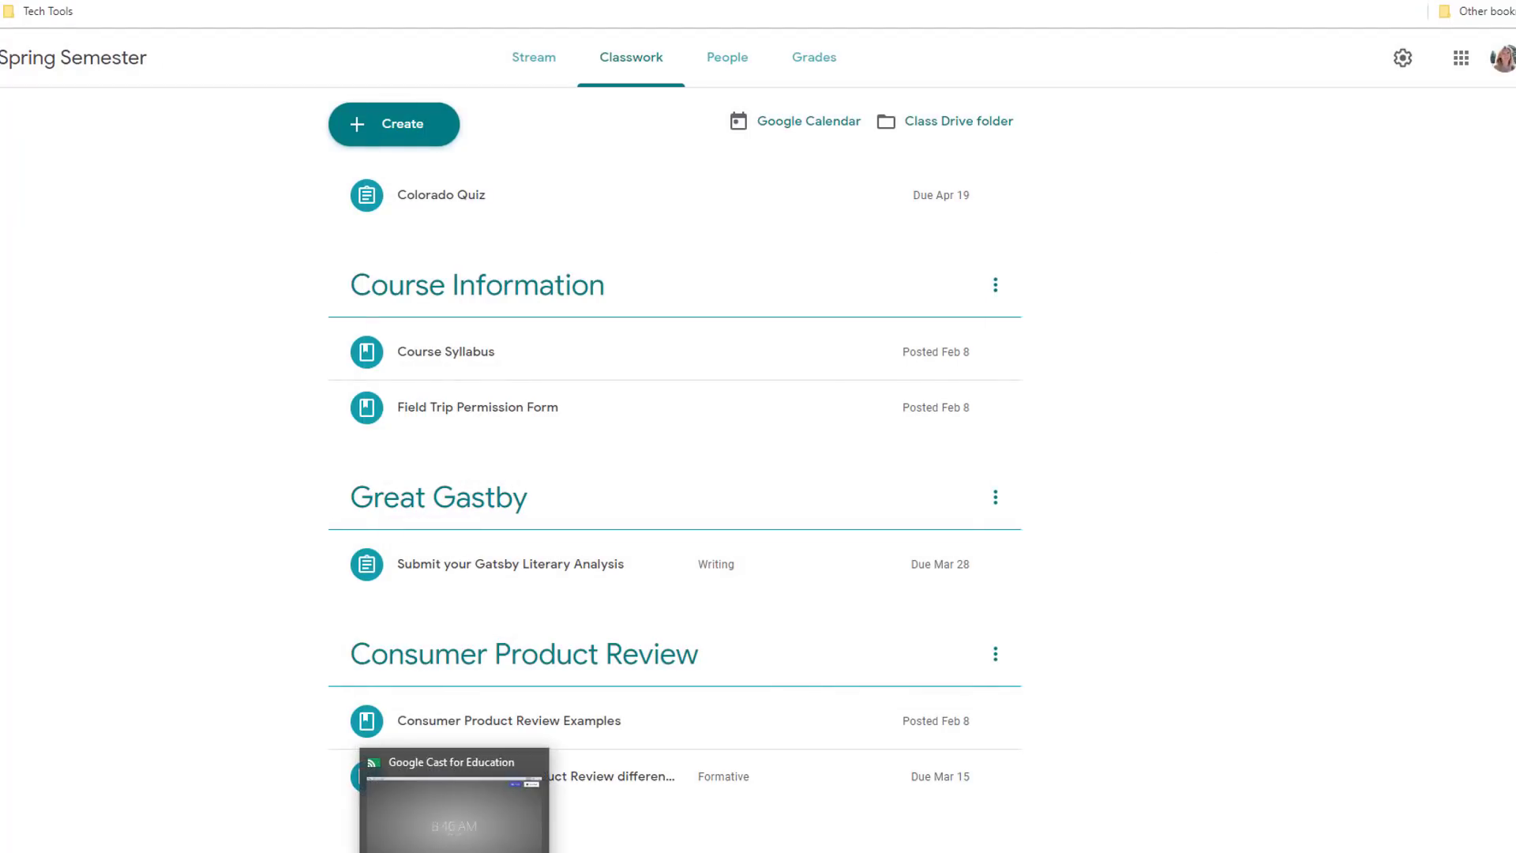
# Switch to the student's cast screen in full screen, open the Colorado Quiz form from the class's classwork and start the locked quiz
pyautogui.click(446, 813)
pyautogui.press('F11')
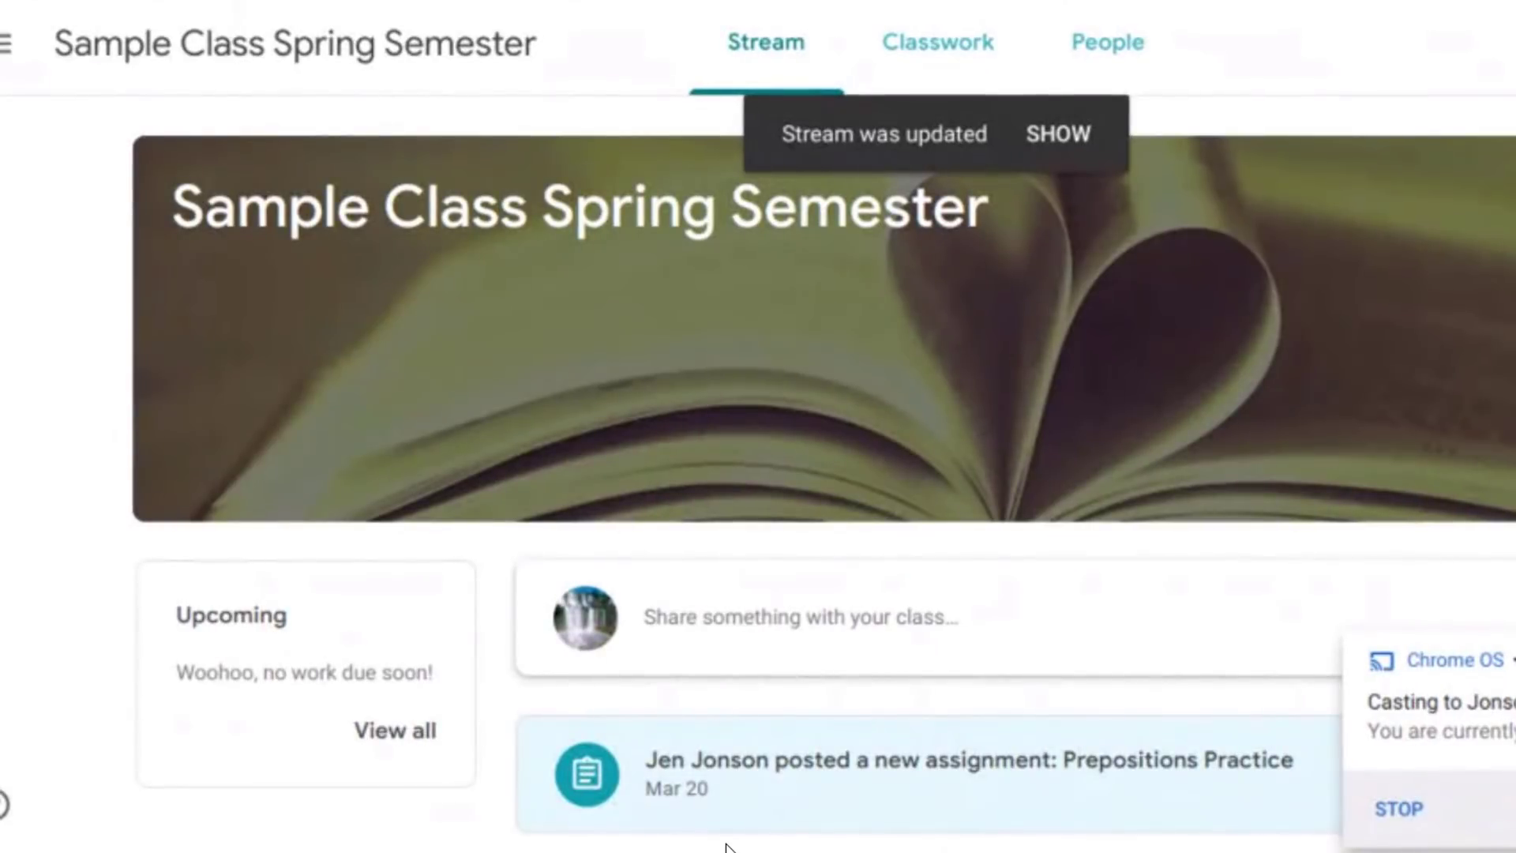
pyautogui.click(966, 63)
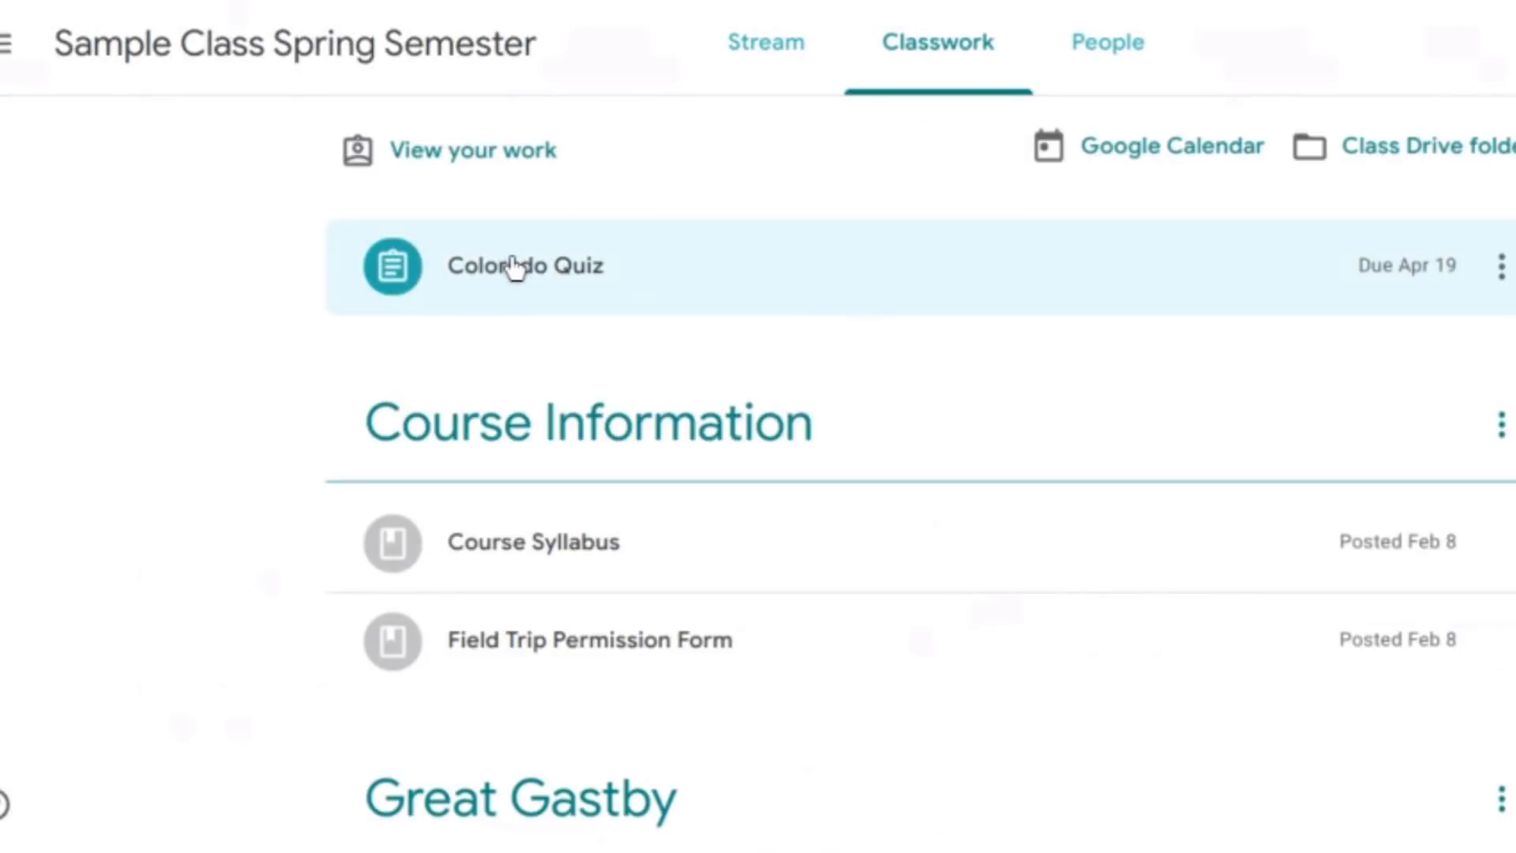
pyautogui.click(514, 269)
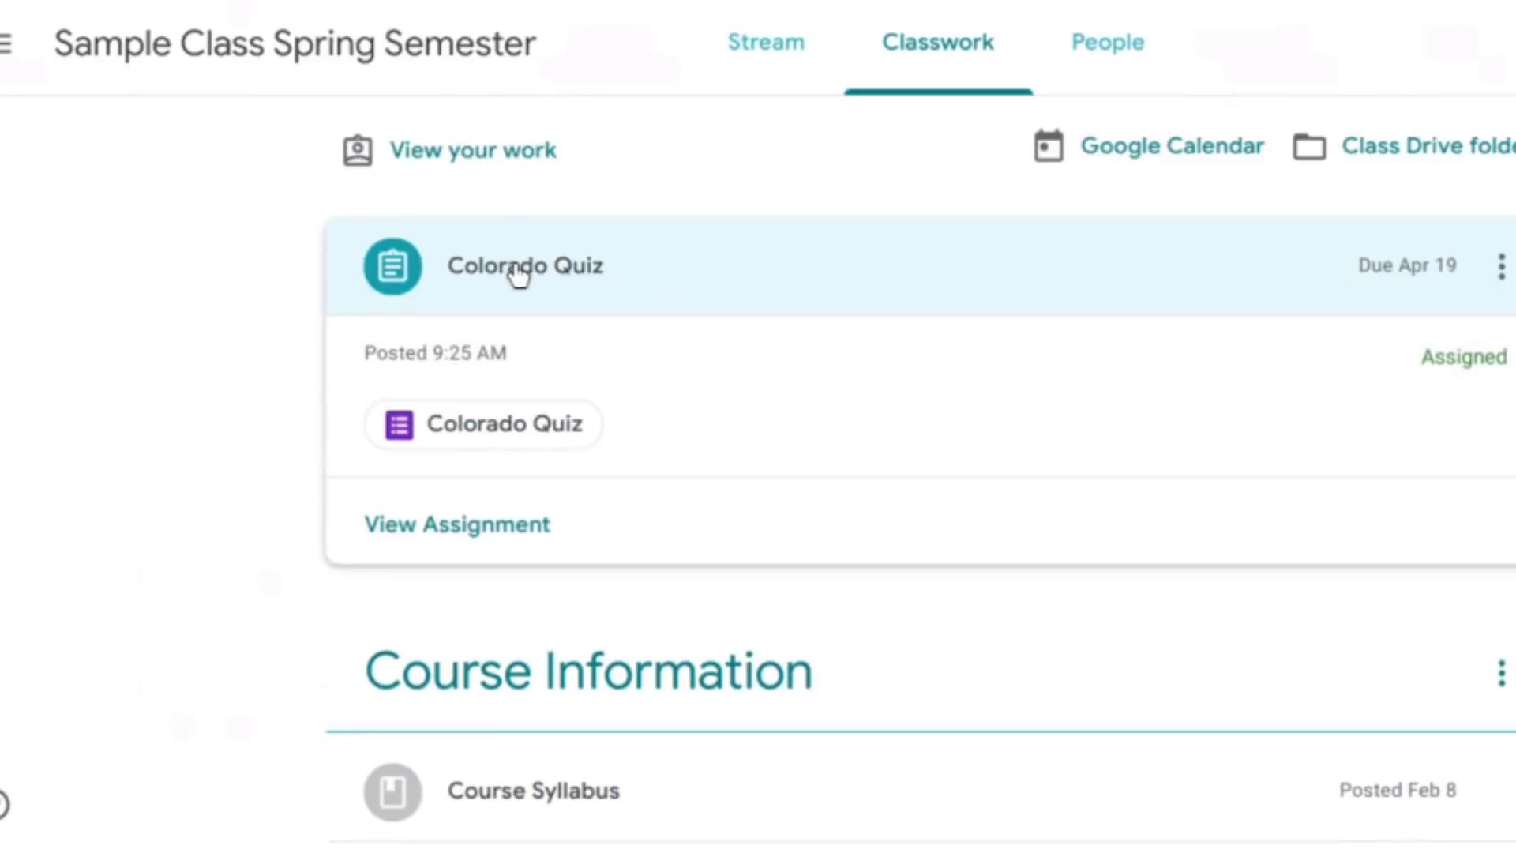
pyautogui.click(536, 435)
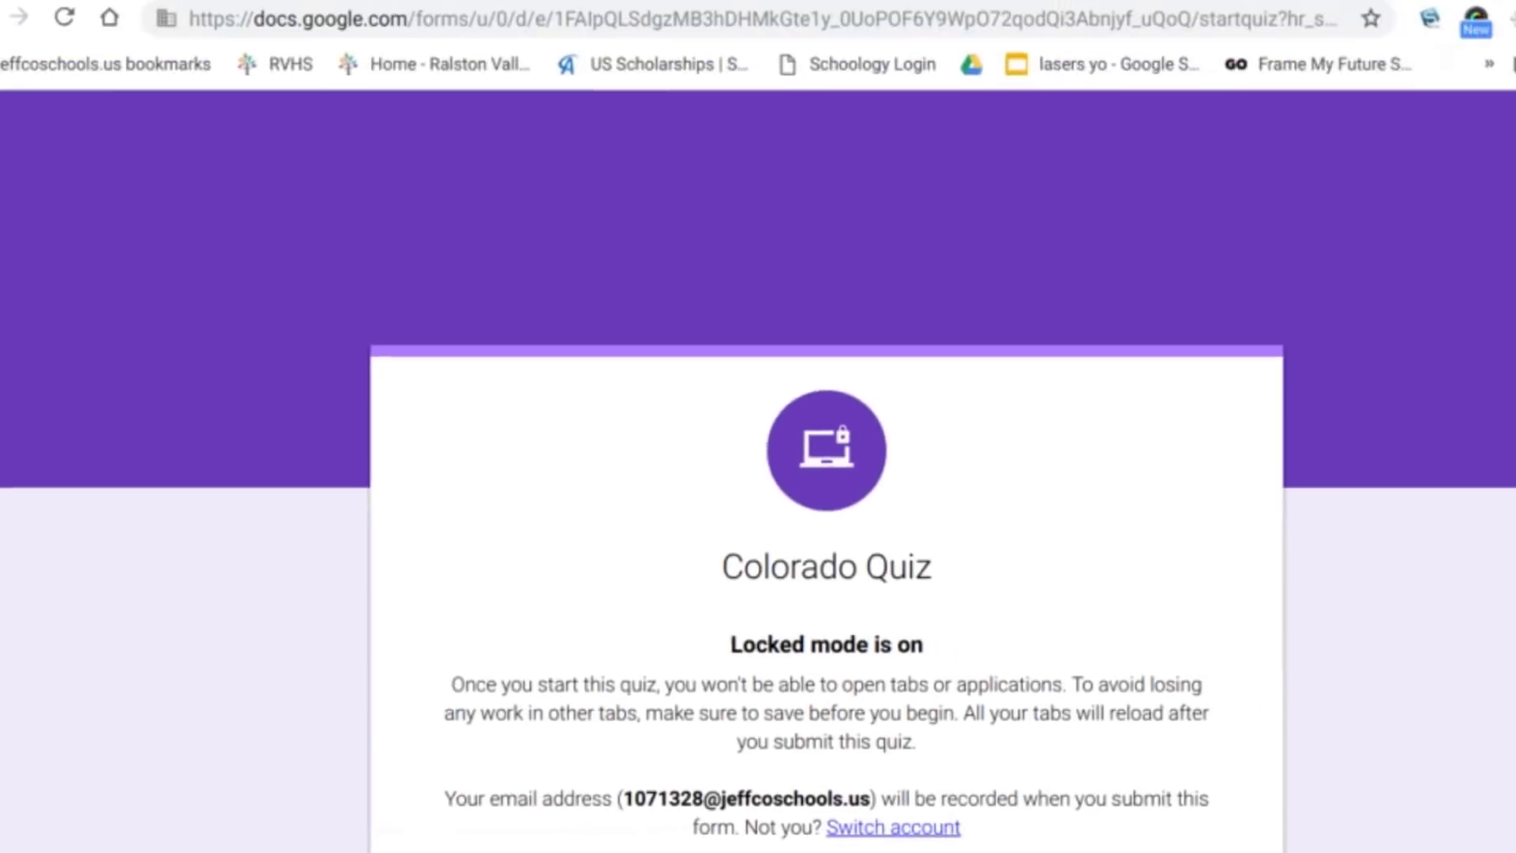
pyautogui.scroll(-3, 742, 553)
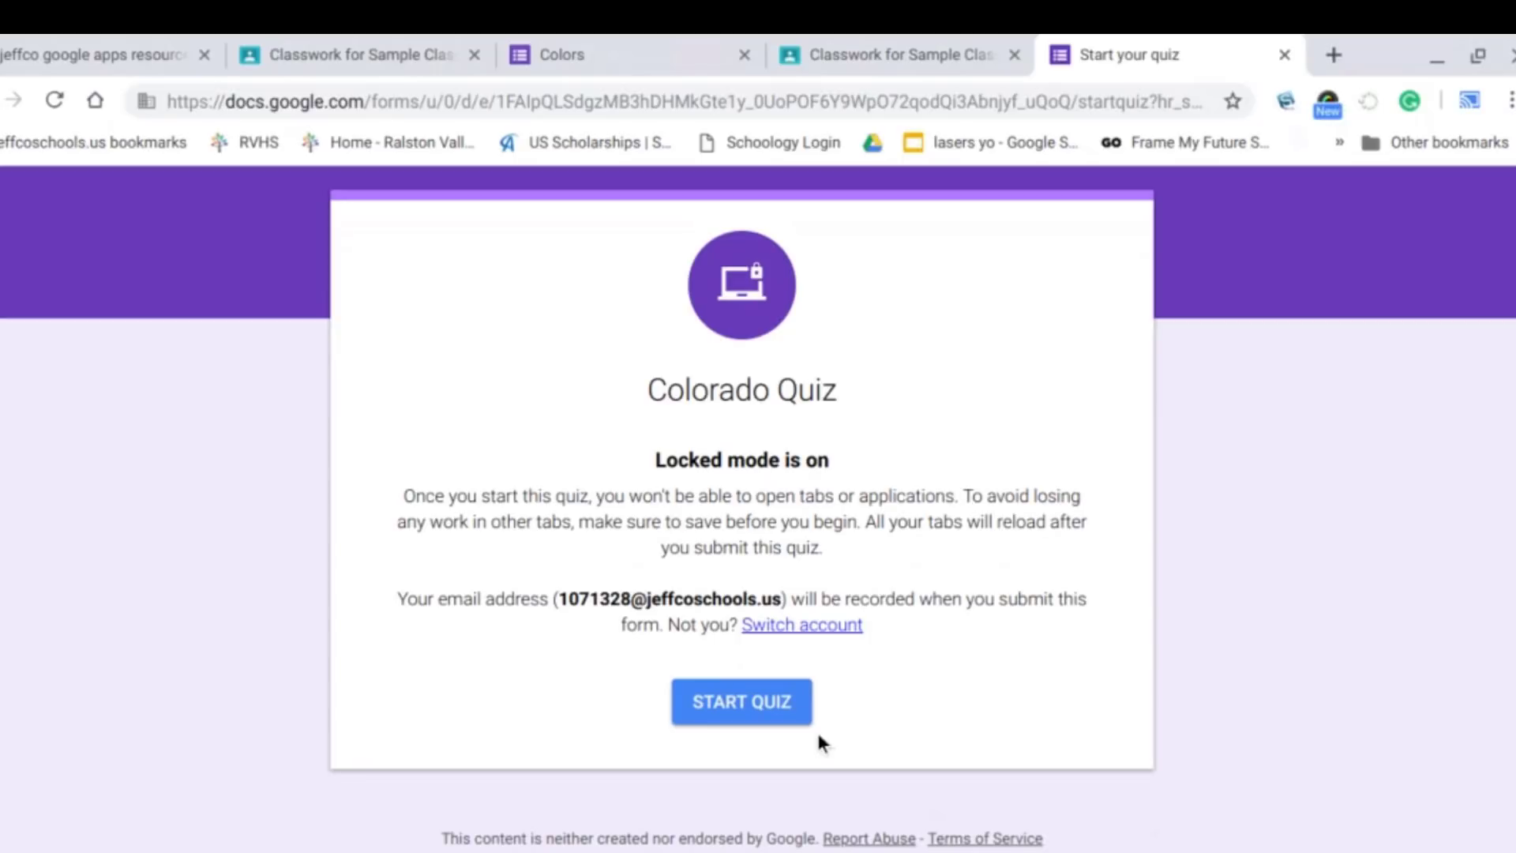
pyautogui.click(796, 713)
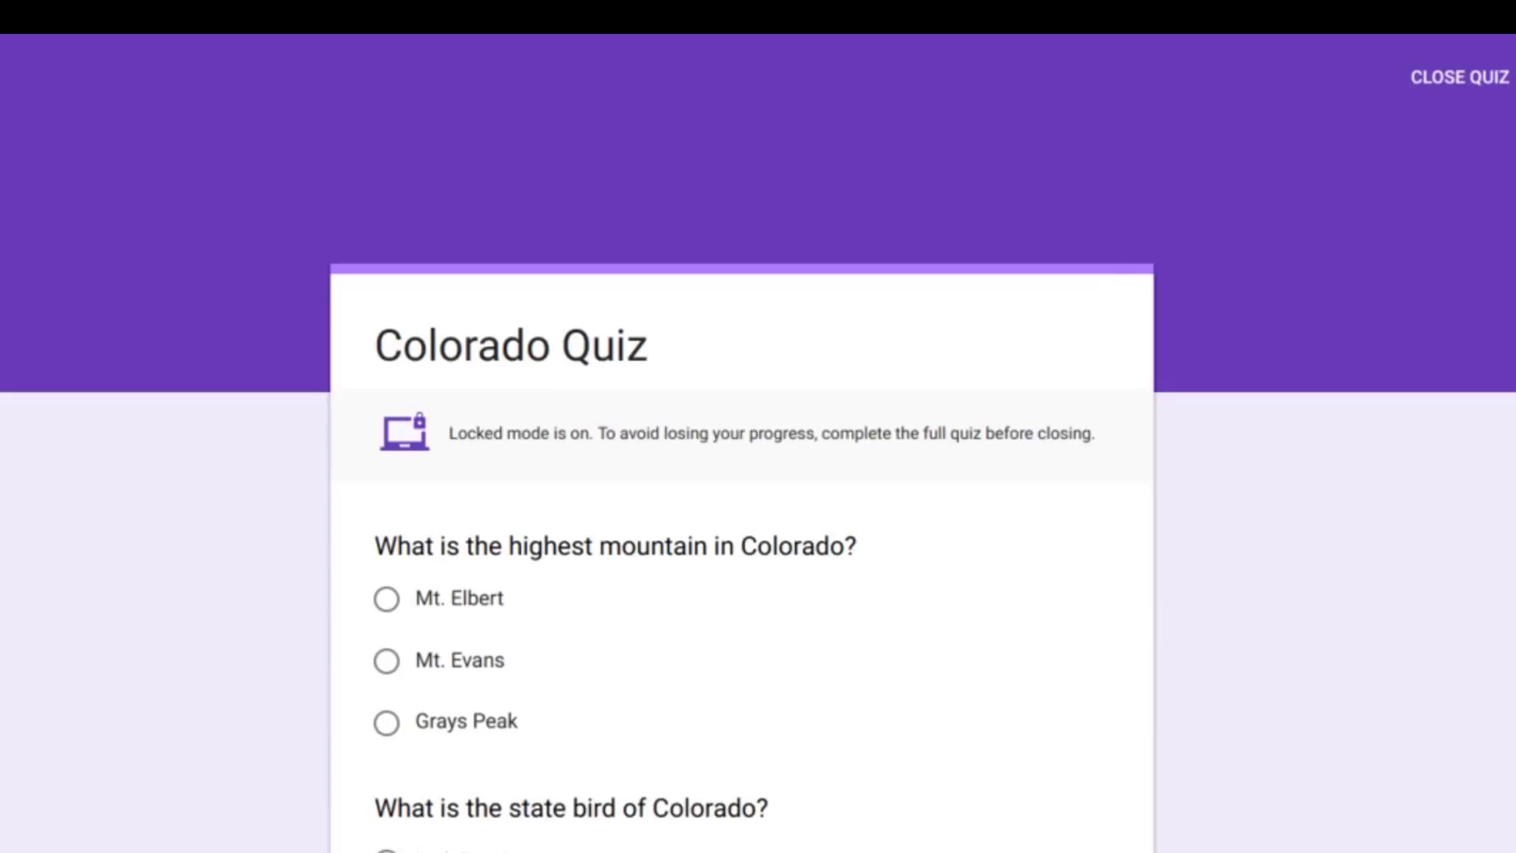
# Back out of closing the quiz, and answer Mt. Elbert for the highest mountain and Lark Bunting for the state bird
pyautogui.click(1445, 91)
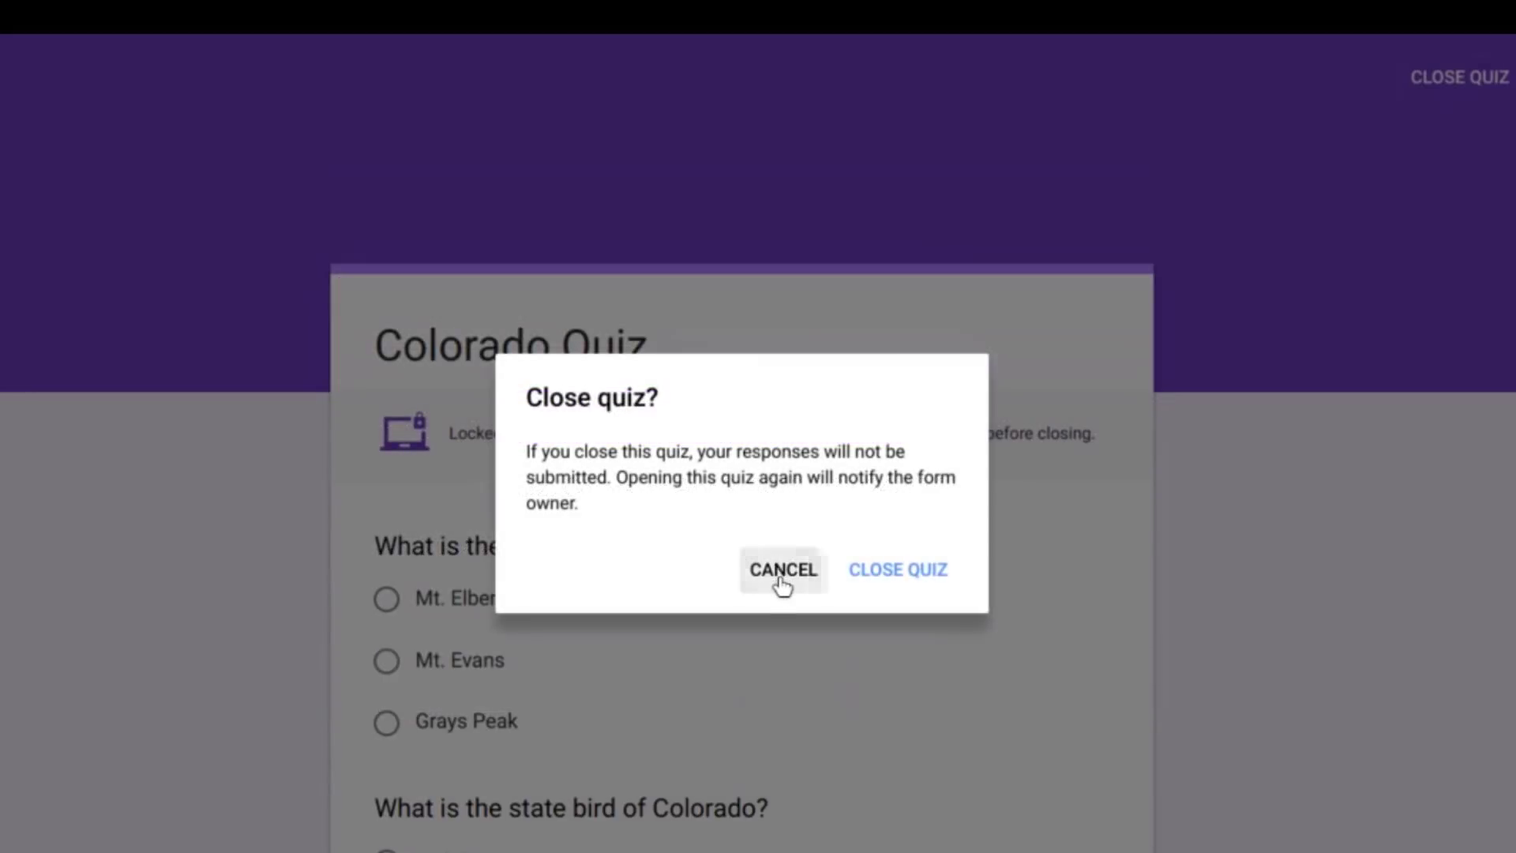
pyautogui.click(781, 569)
pyautogui.click(386, 598)
pyautogui.scroll(-3, 386, 598)
pyautogui.click(386, 599)
pyautogui.scroll(-4, 351, 418)
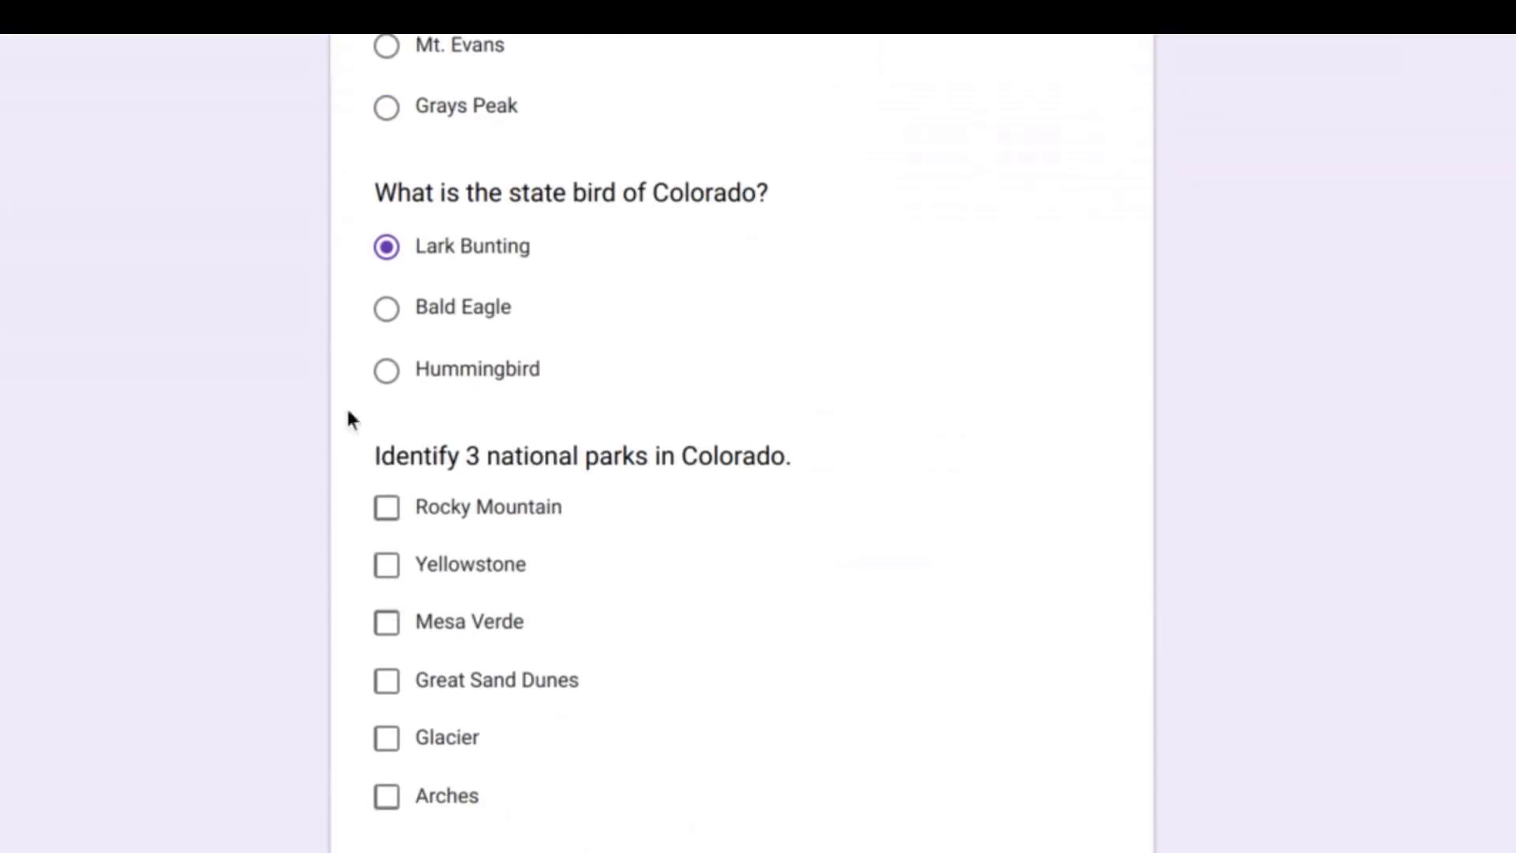
# Choose Rocky Mountain, Mesa Verde and Great Sand Dunes as the national parks, submit the quiz and open its Classroom assignment
pyautogui.click(386, 507)
pyautogui.click(386, 621)
pyautogui.click(386, 680)
pyautogui.scroll(-2, 391, 687)
pyautogui.click(454, 746)
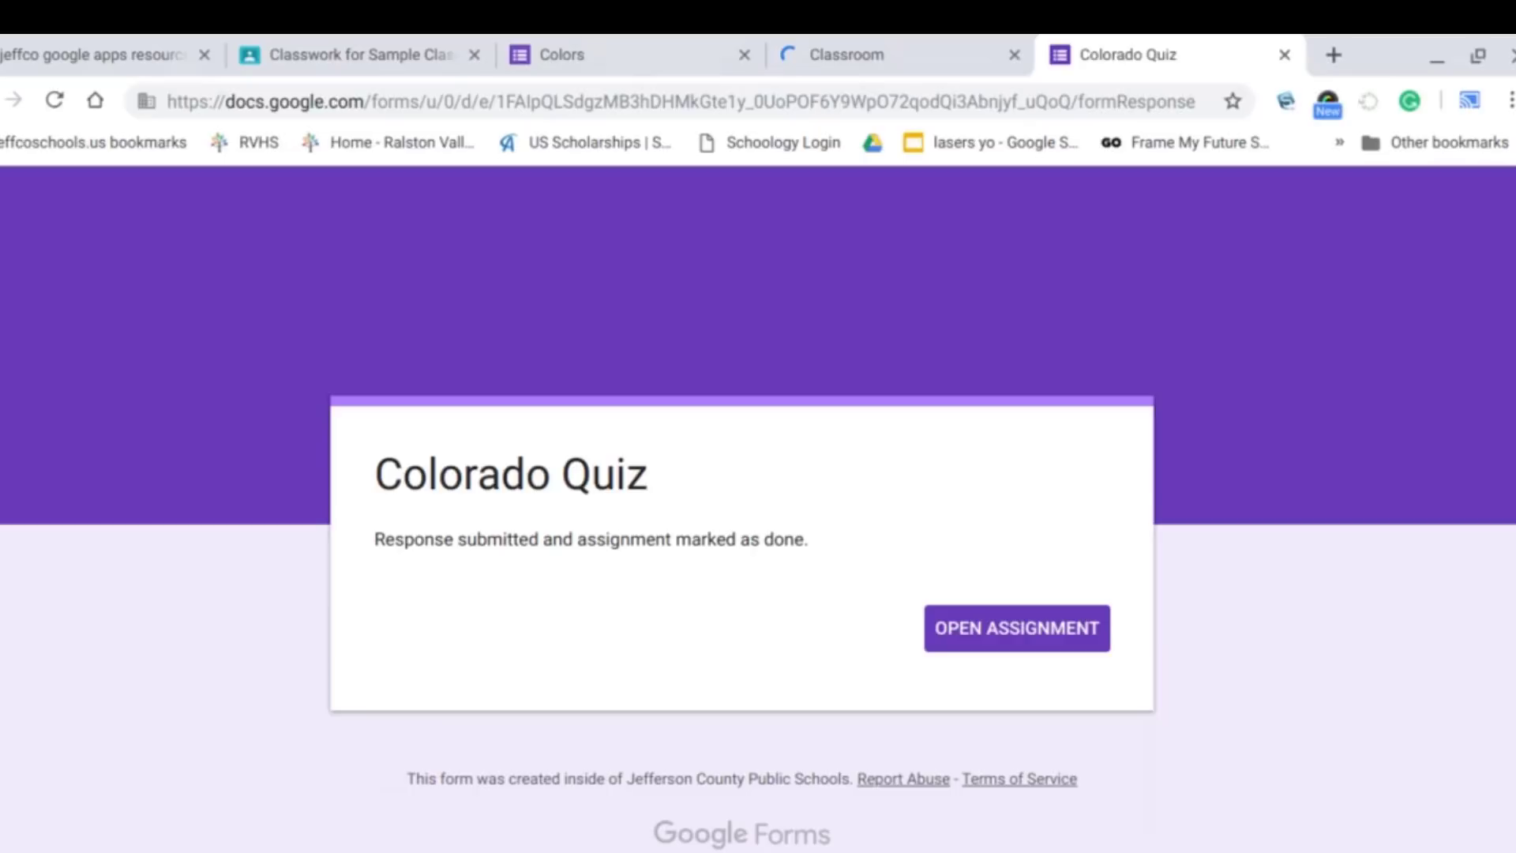
pyautogui.click(1008, 631)
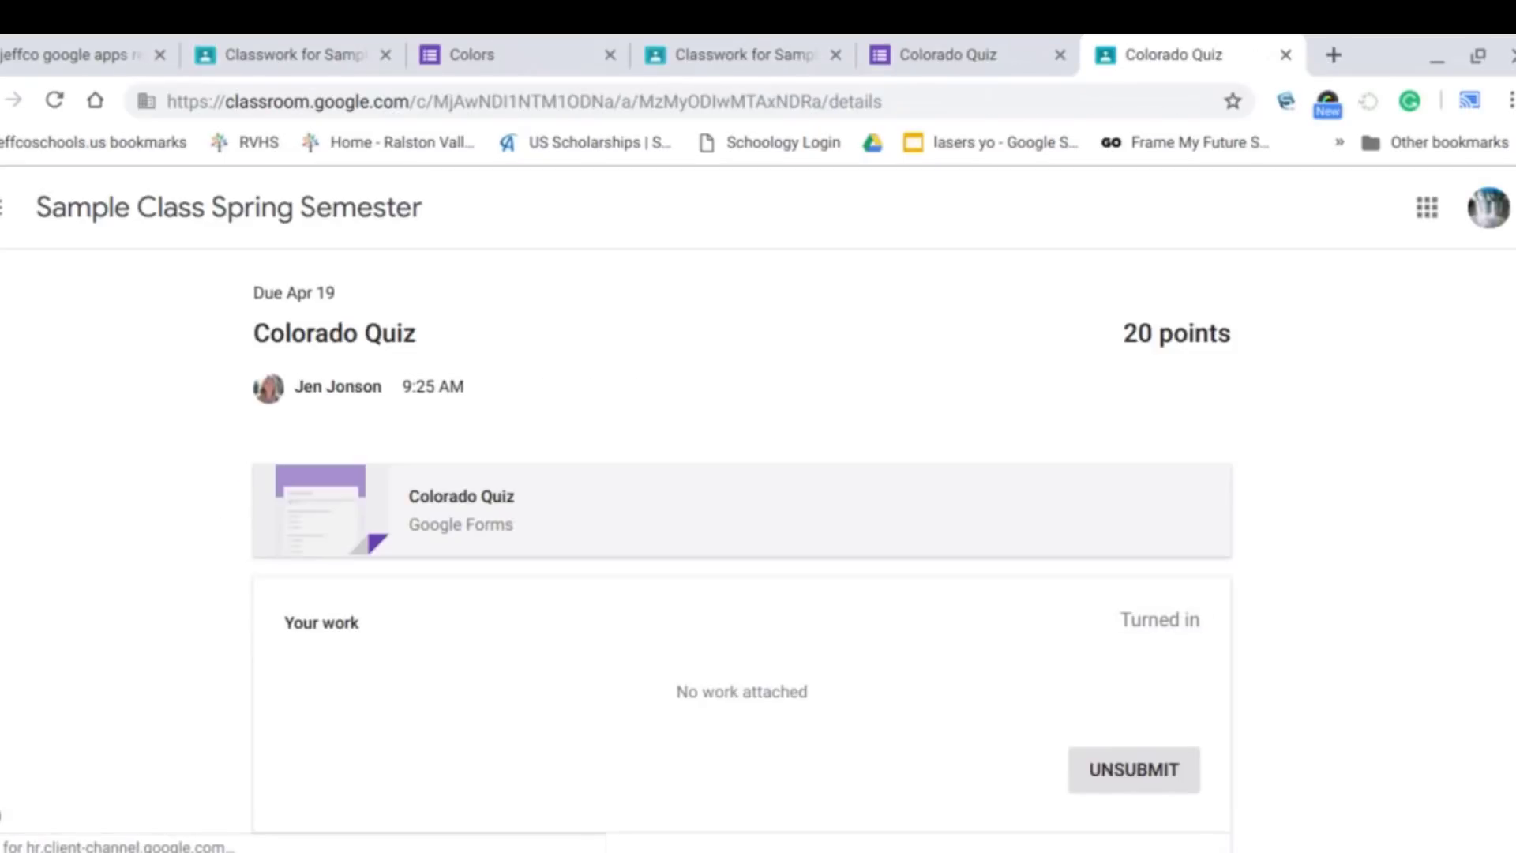
pyautogui.click(519, 513)
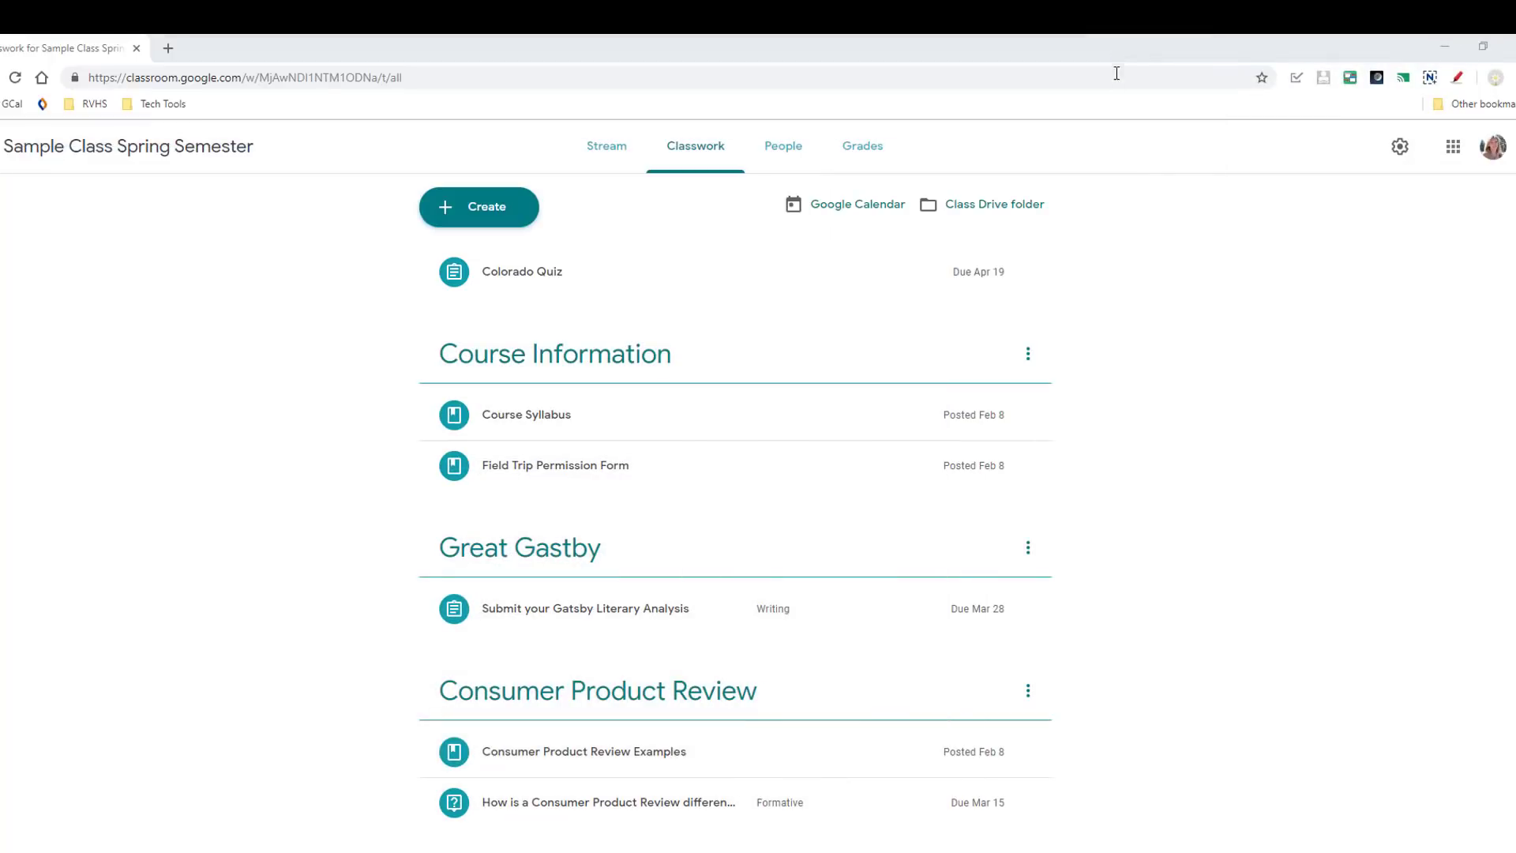
# From the teacher's classwork, import the form grades for the turned-in Colorado Quiz and return the work to the student
pyautogui.click(565, 276)
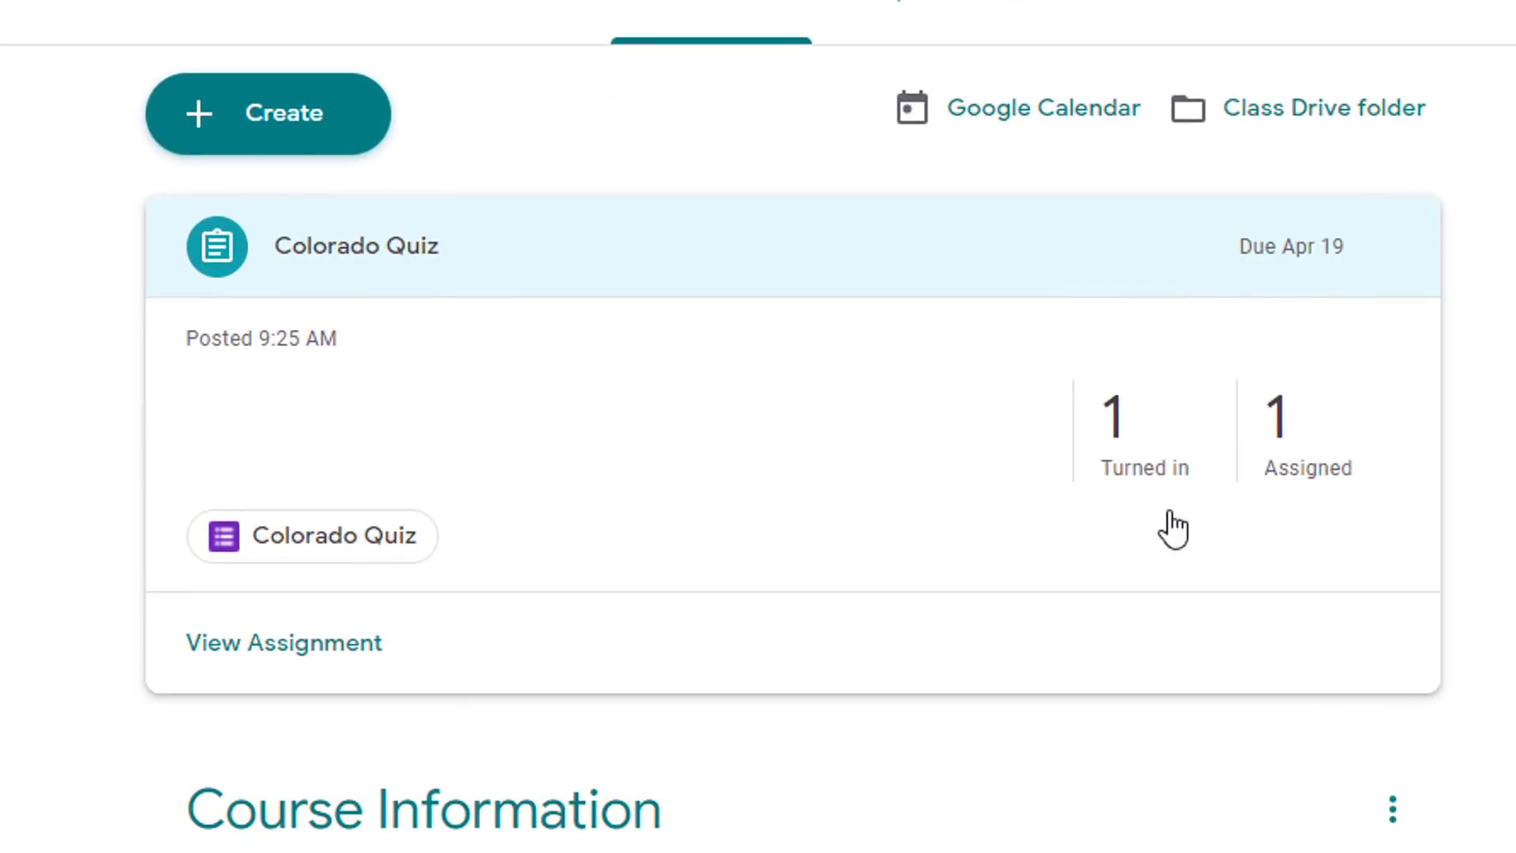
pyautogui.click(1139, 472)
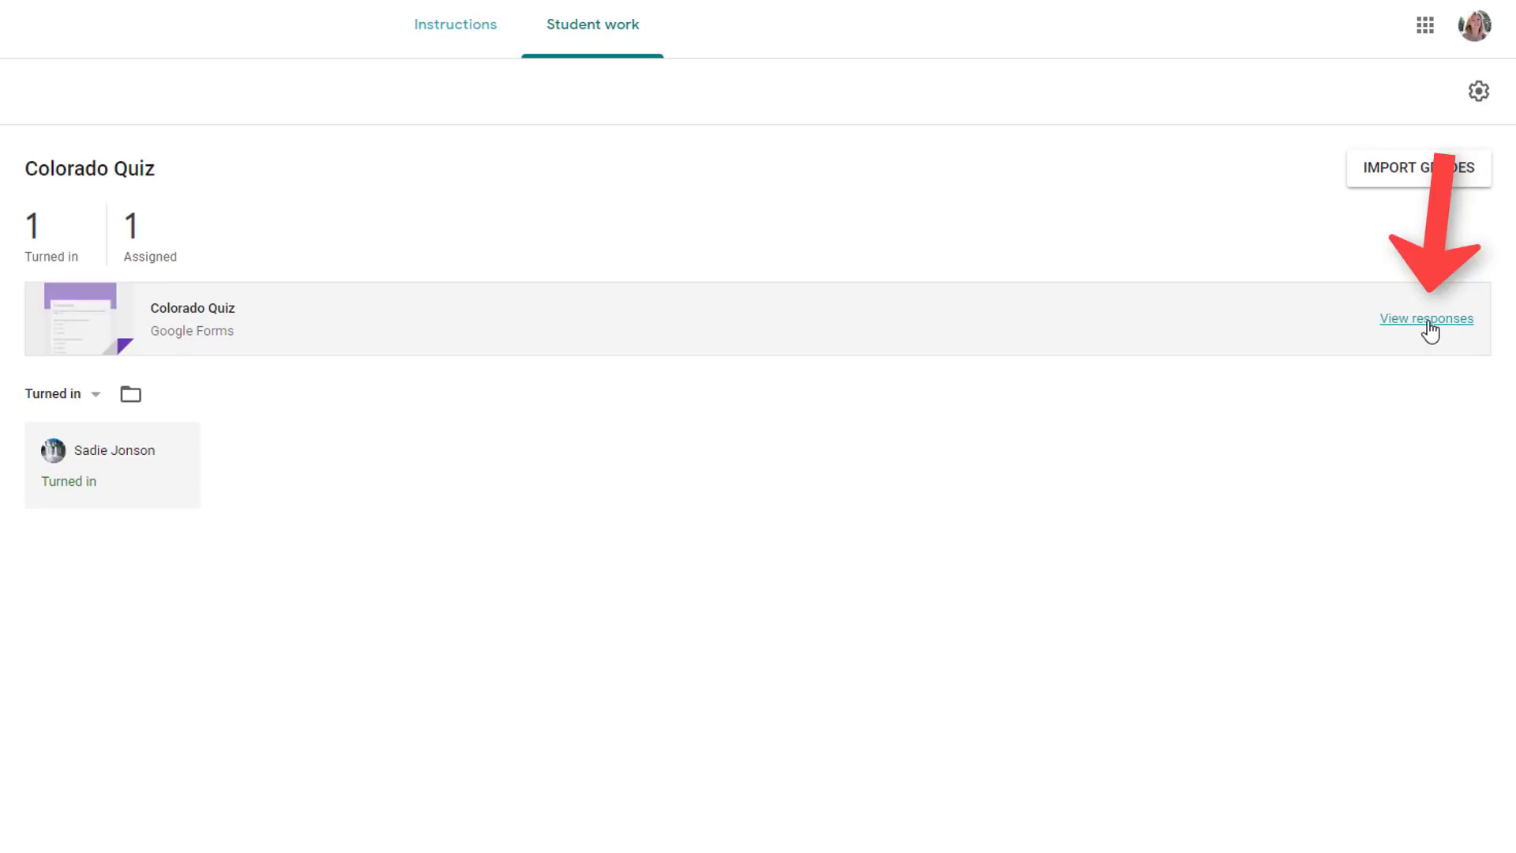
pyautogui.click(1436, 188)
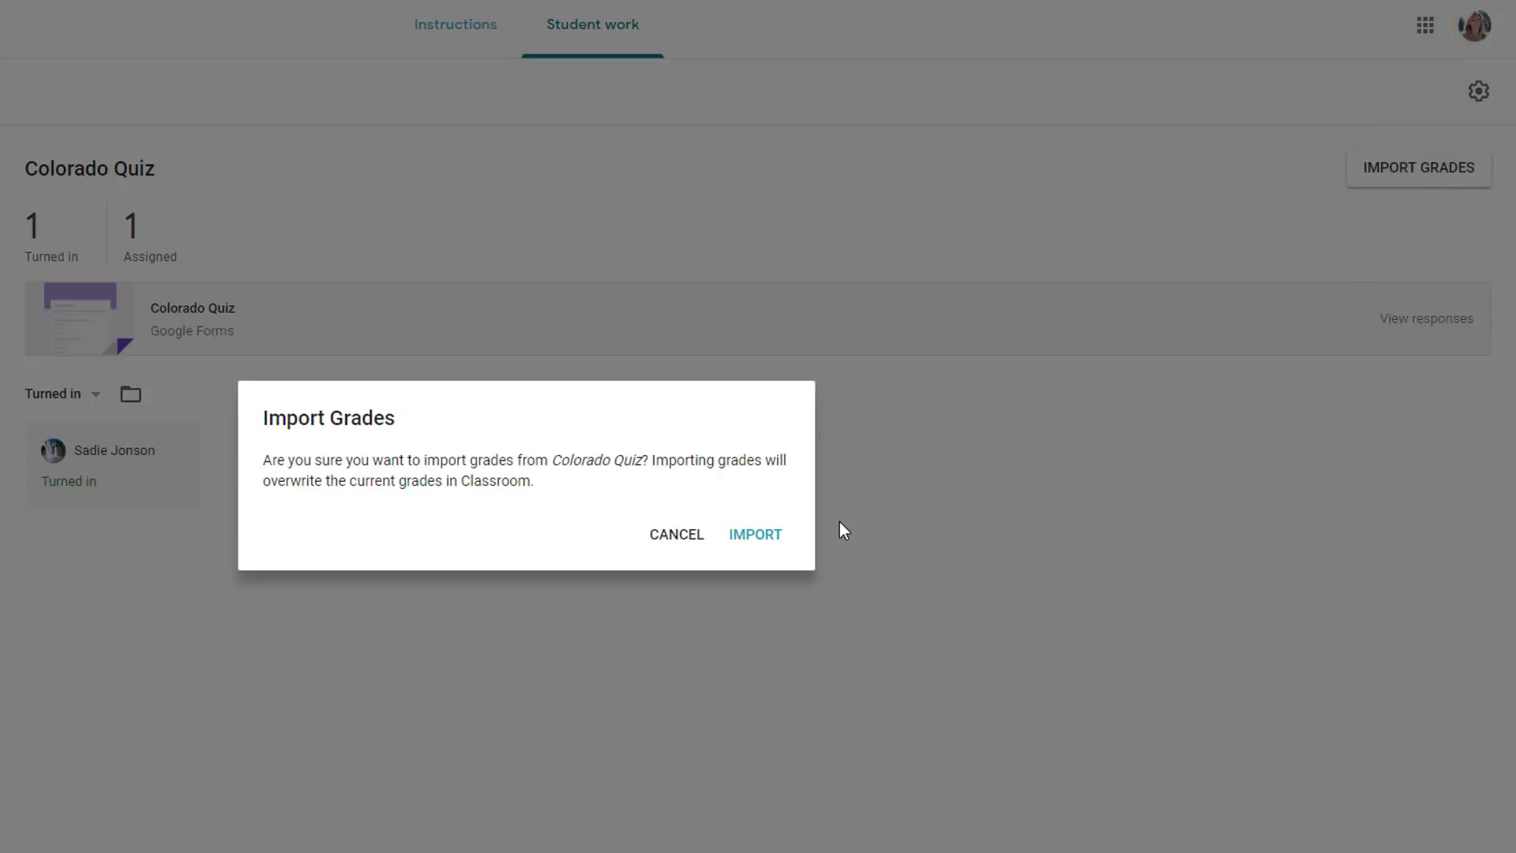
pyautogui.click(770, 534)
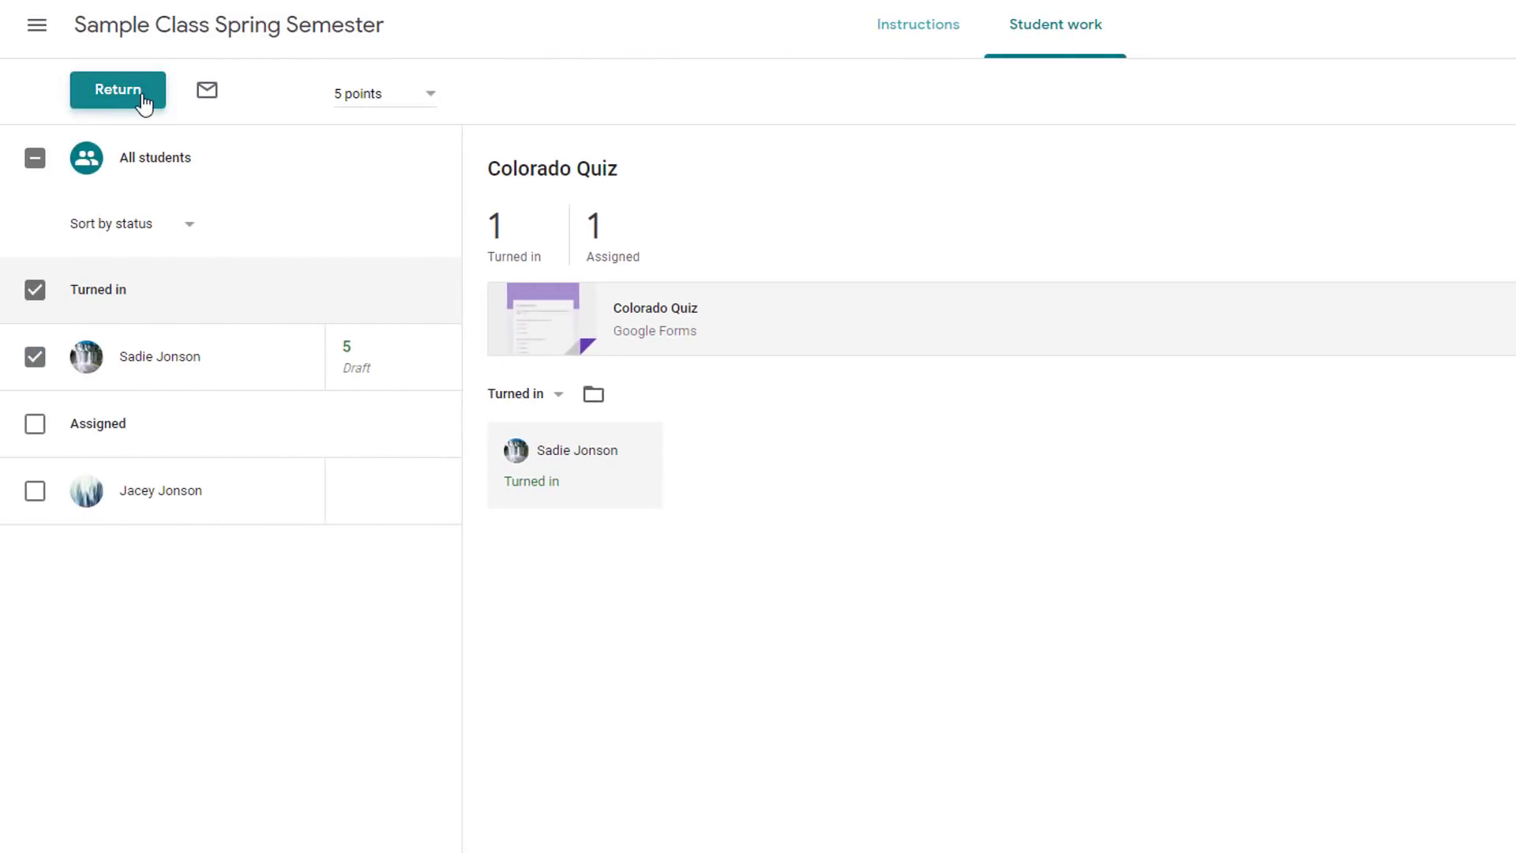
pyautogui.click(118, 90)
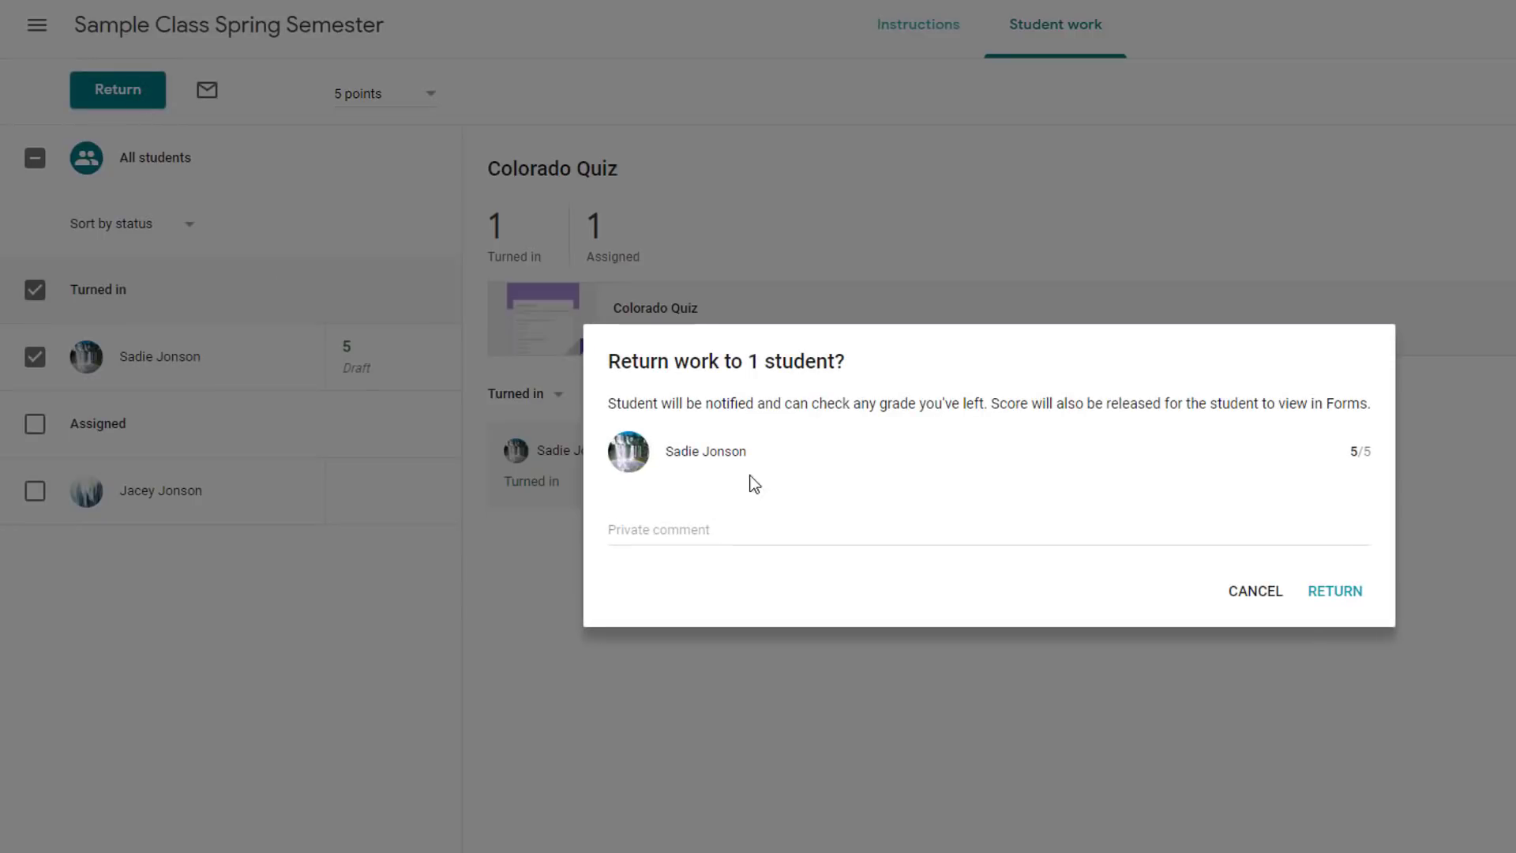
pyautogui.click(1340, 596)
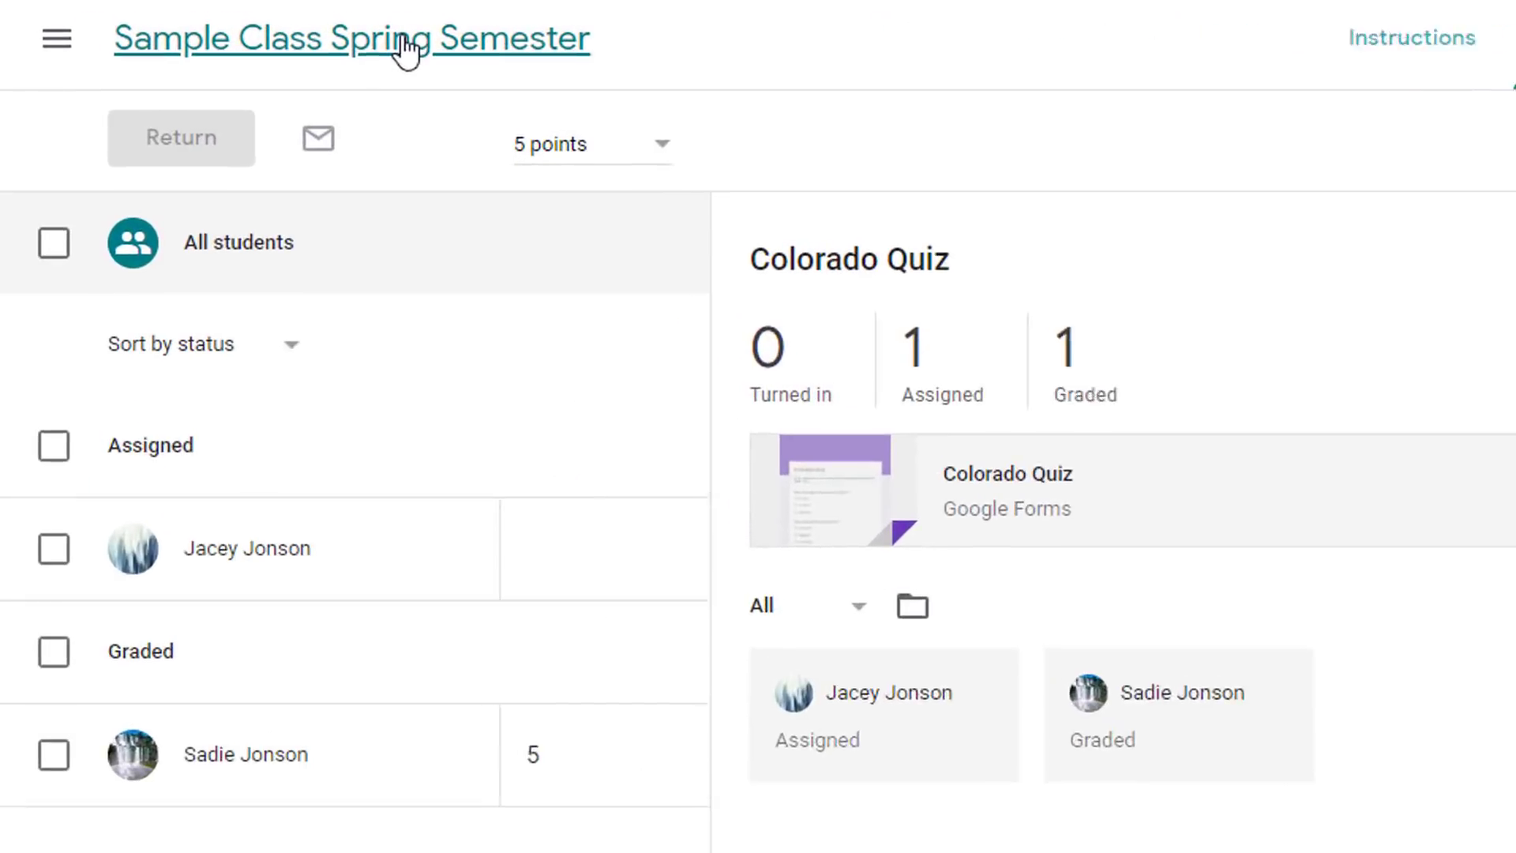
# In the class gradebook, enter 5 as the Colorado Quiz grade for the student without one, and go back to the classwork
pyautogui.click(412, 52)
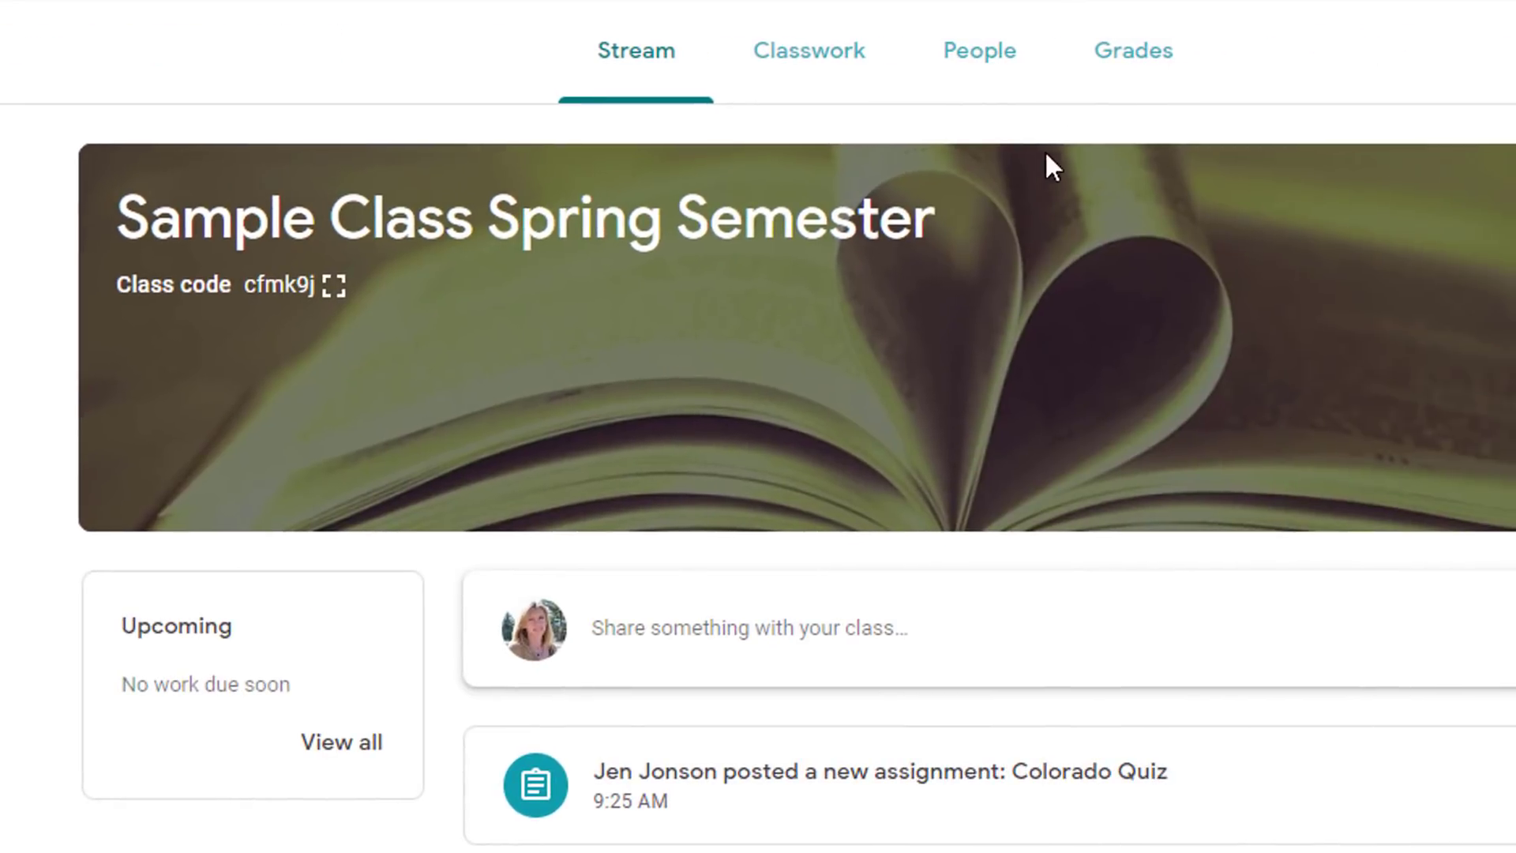
pyautogui.click(1137, 79)
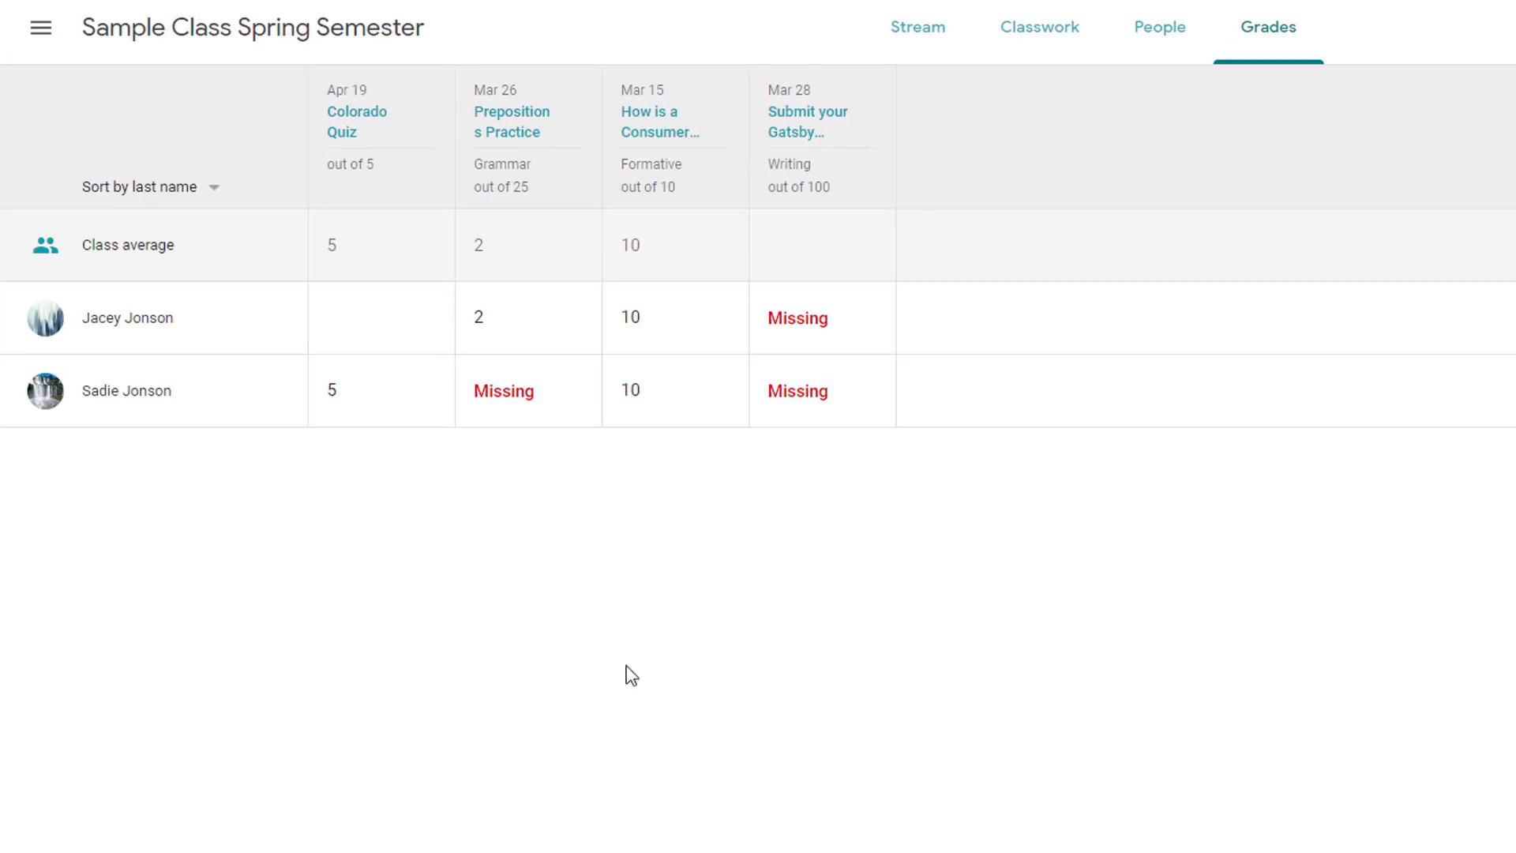
pyautogui.click(336, 313)
pyautogui.write('5')
pyautogui.click(403, 555)
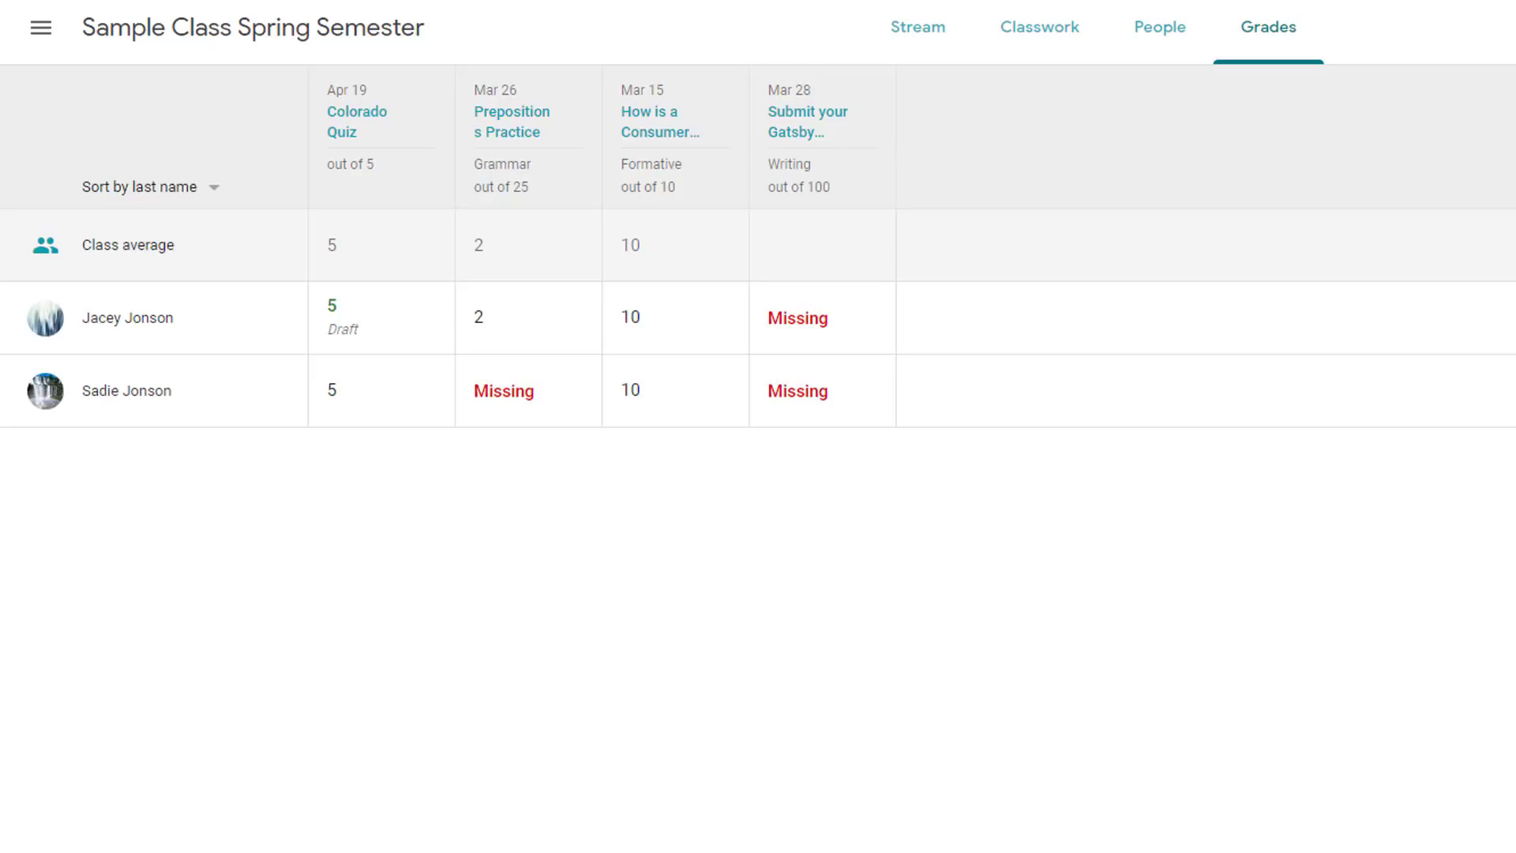
pyautogui.click(1027, 38)
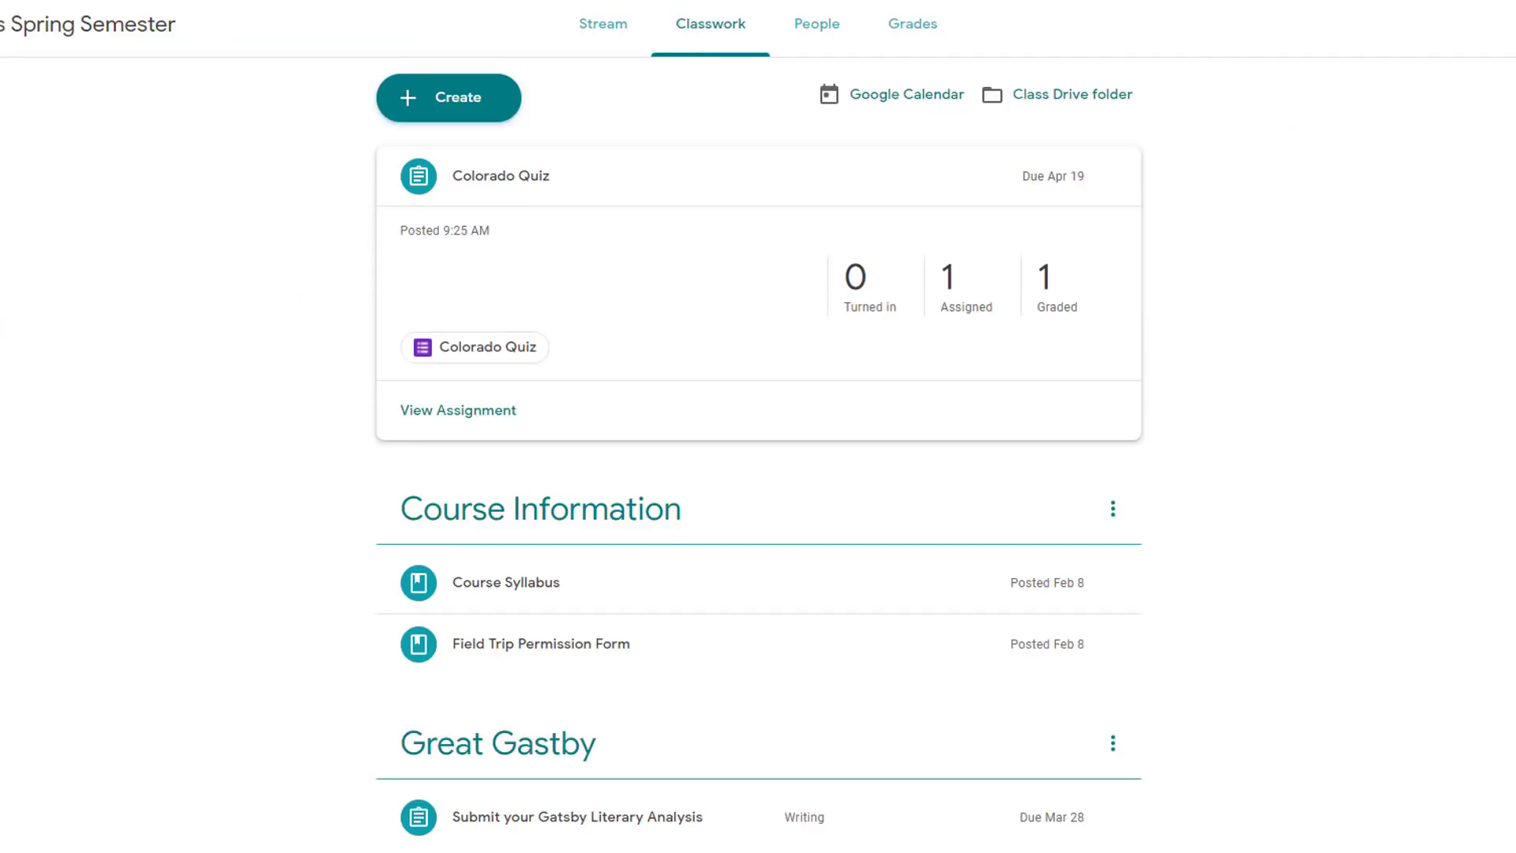